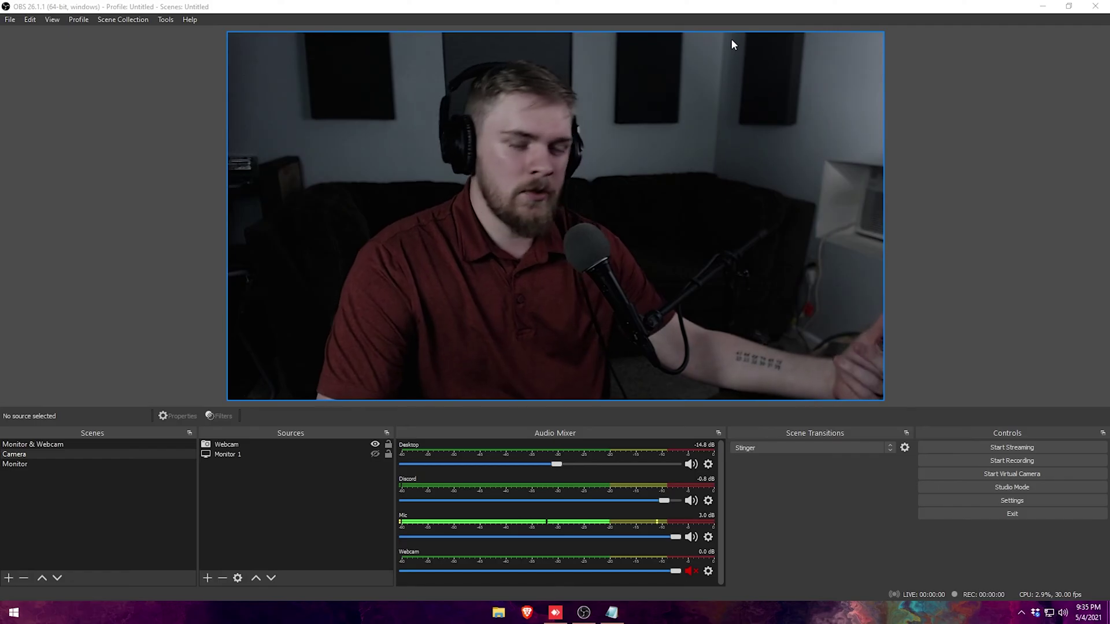
Check the resolution notes, then set the Base (canvas) width to 3840 in Video settings
{"action": "left_click", "coordinate": [622, 615]}
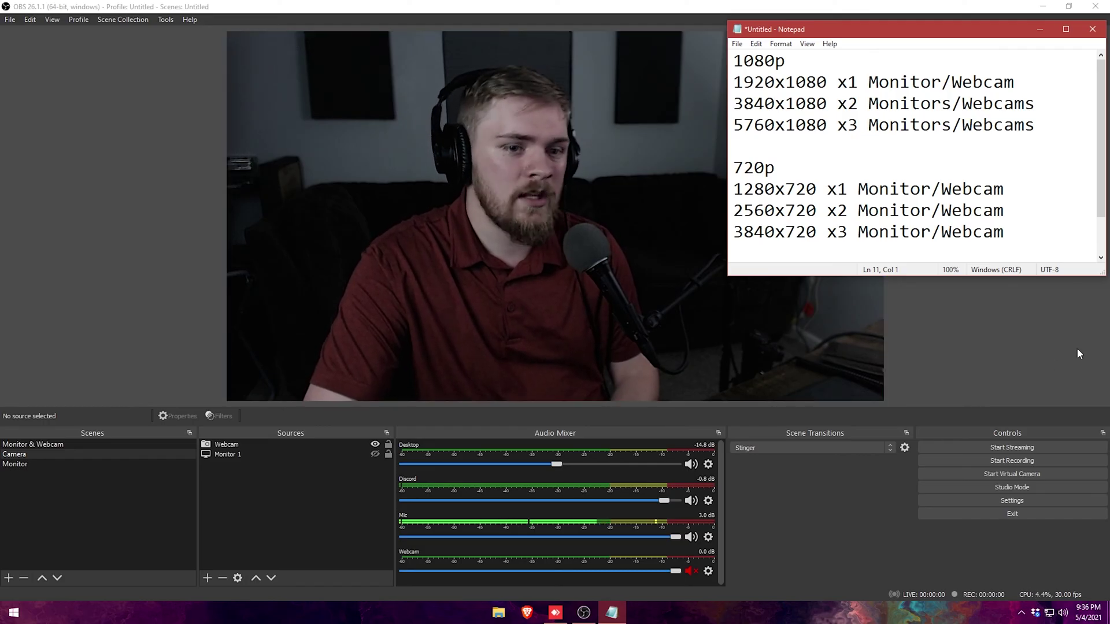
{"action": "left_click", "coordinate": [1038, 32]}
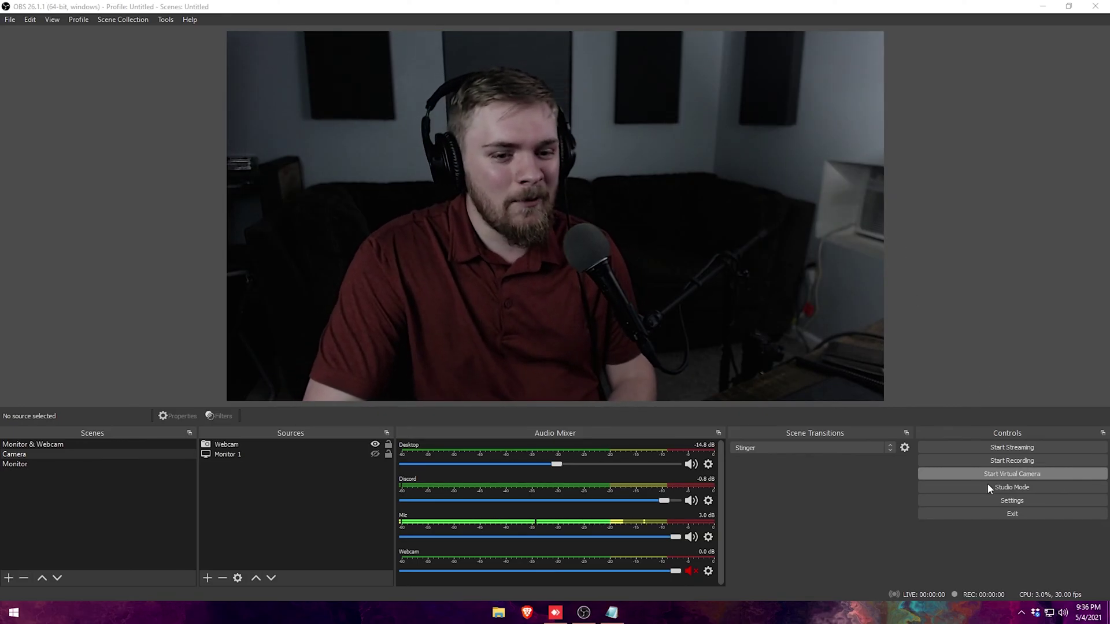
{"action": "left_click", "coordinate": [987, 500]}
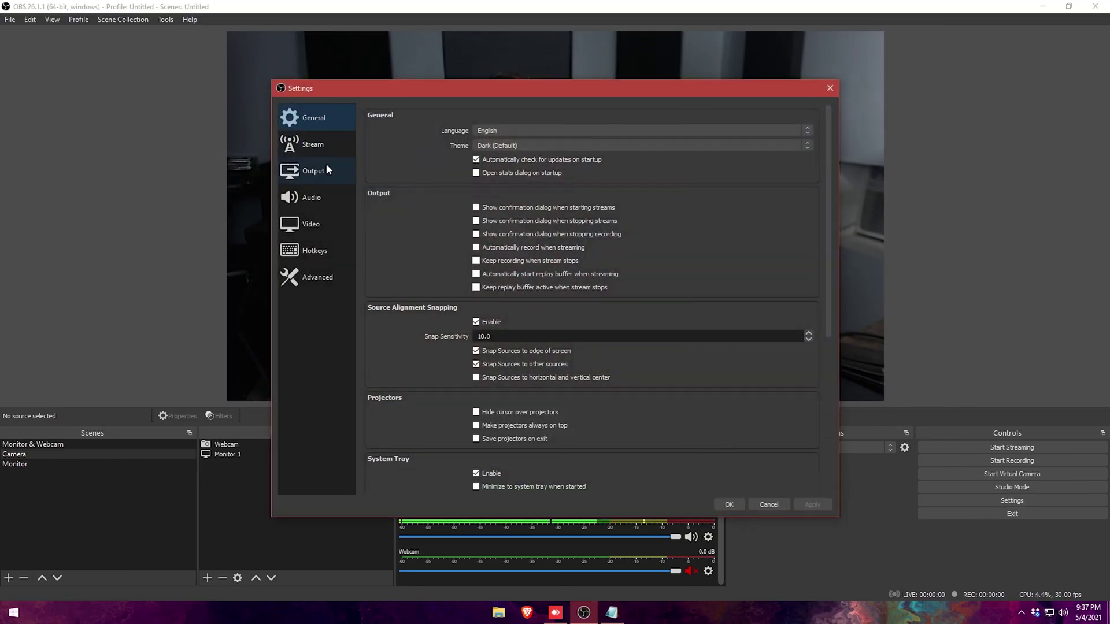
{"action": "left_click", "coordinate": [317, 224]}
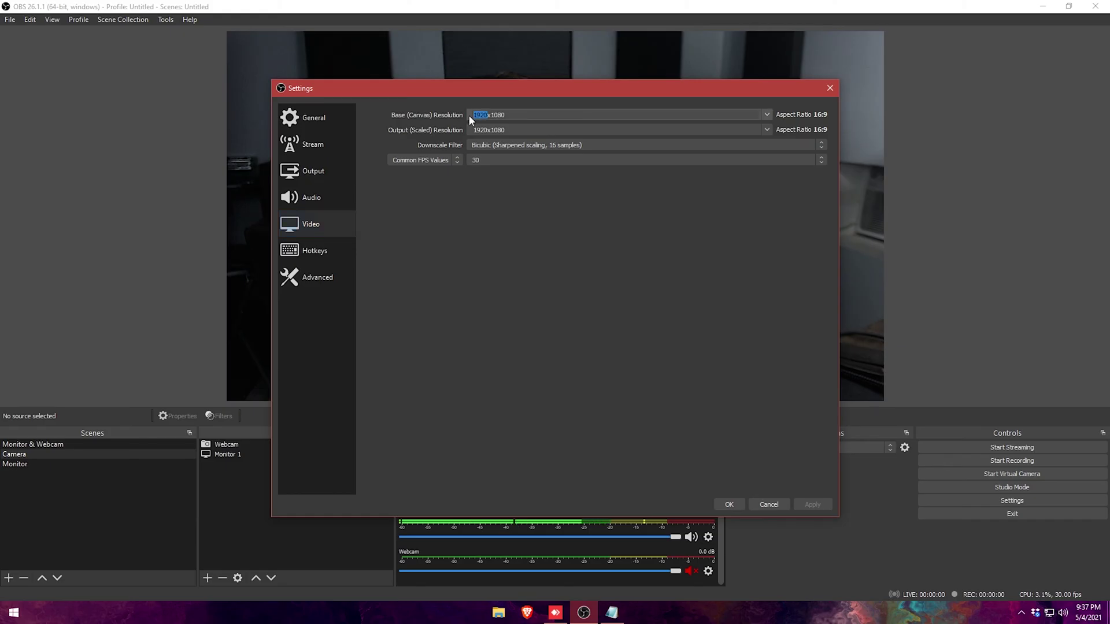
{"action": "type", "text": "8:384"}
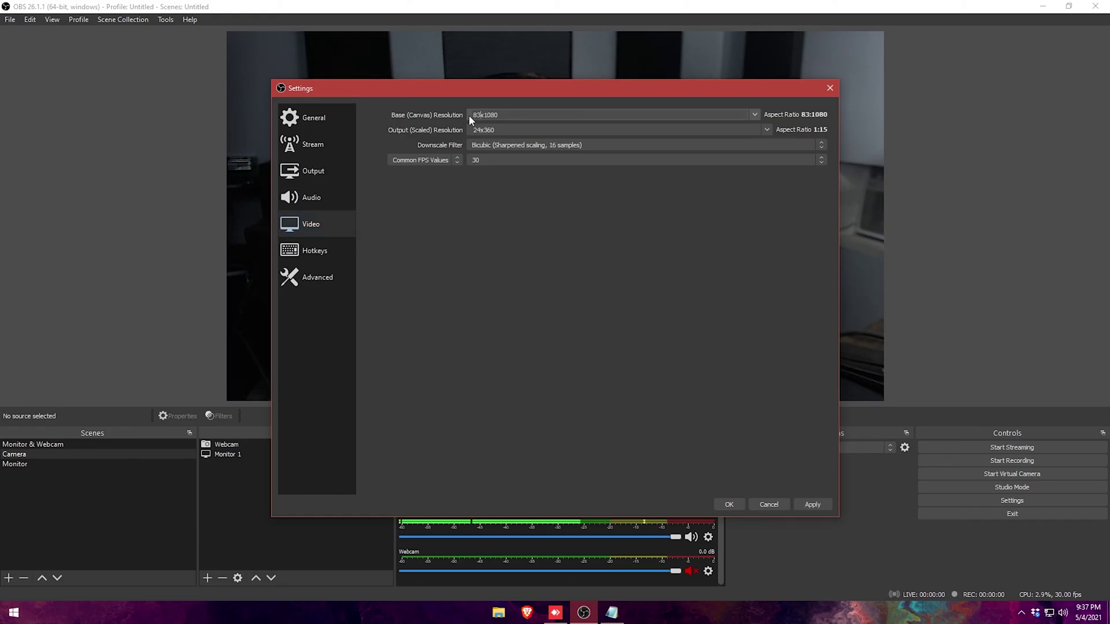
{"action": "type", "text": "0"}
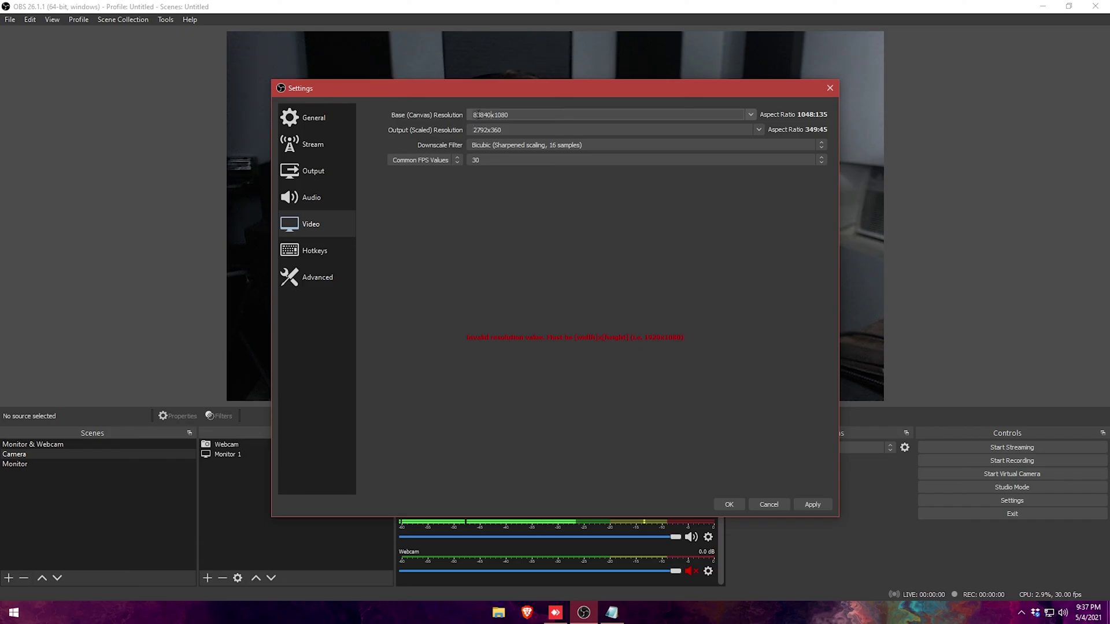
{"action": "key", "text": "Home"}
{"action": "key", "text": "Delete"}
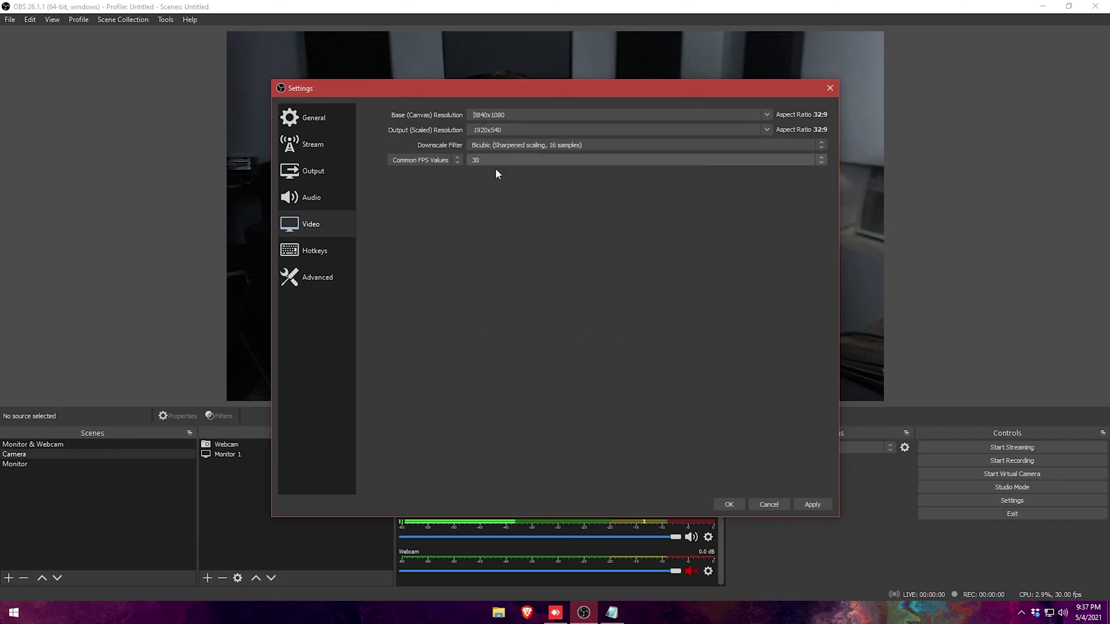
Set the output resolution to 3840x1080 after consulting the notes, then apply and close settings
{"action": "mouse_move", "coordinate": [615, 612]}
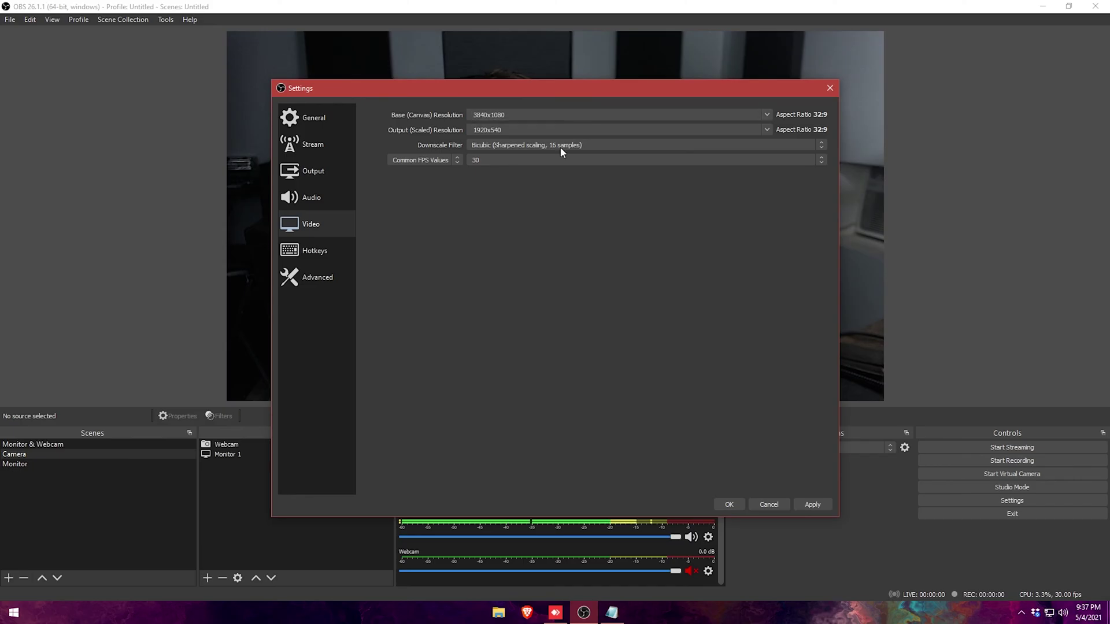
{"action": "left_click", "coordinate": [612, 613]}
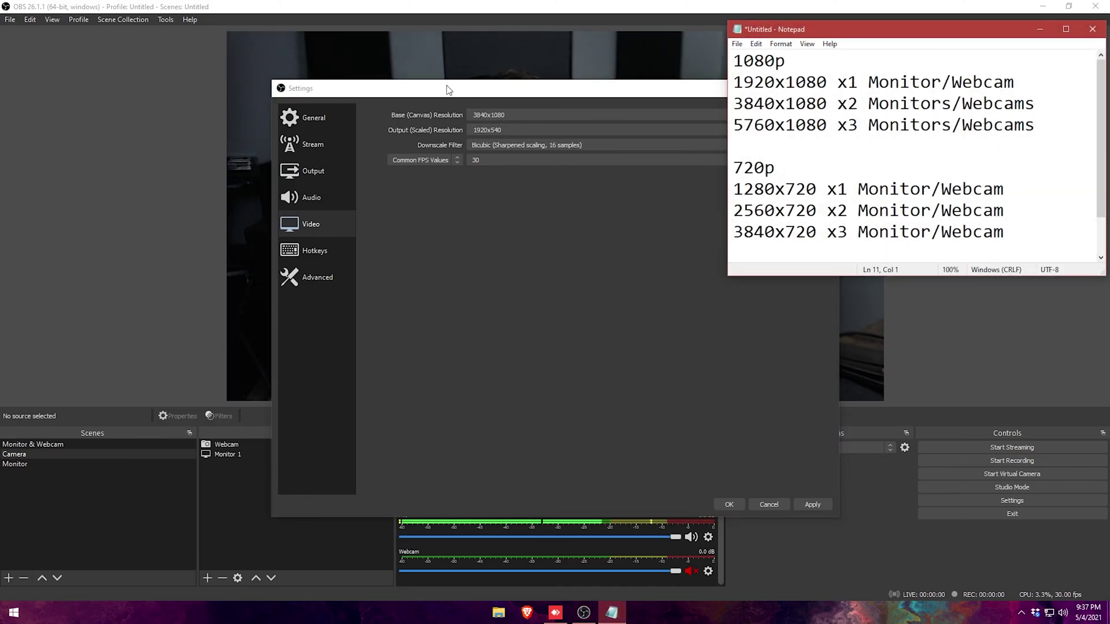
{"action": "left_click_drag", "start_coordinate": [448, 90], "coordinate": [334, 90]}
{"action": "left_click", "coordinate": [612, 612]}
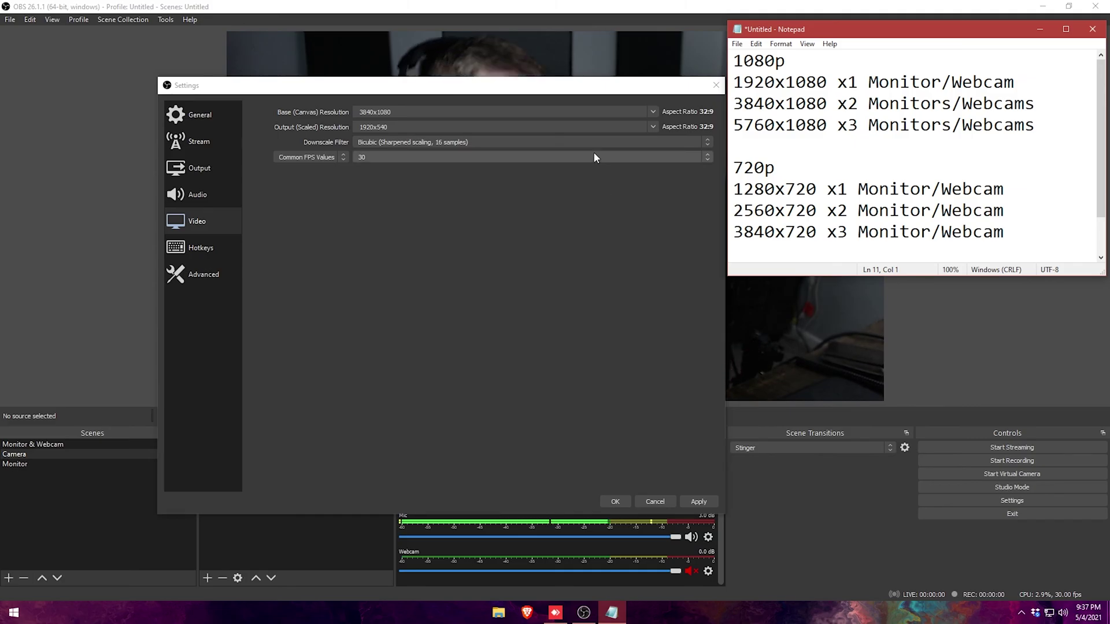
{"action": "left_click", "coordinate": [1039, 30]}
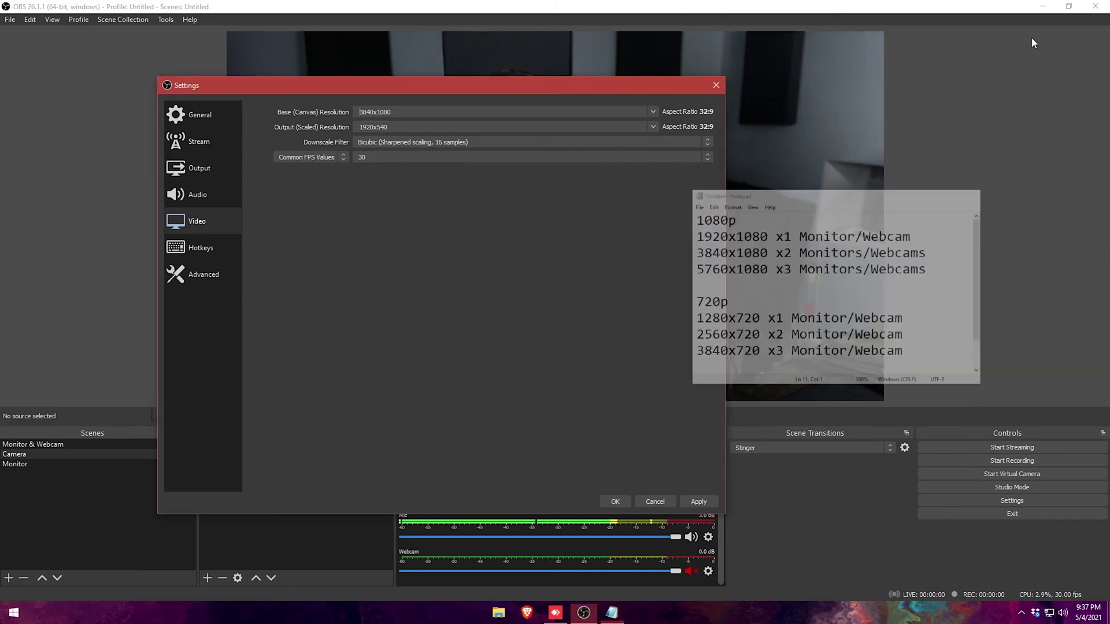
{"action": "left_click", "coordinate": [658, 126]}
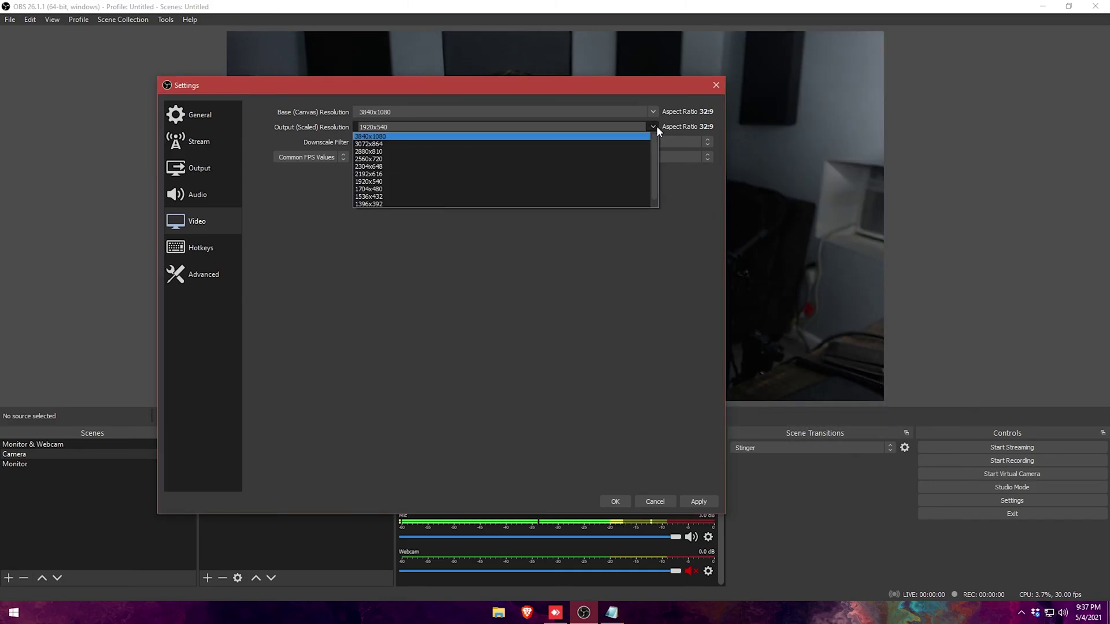
{"action": "left_click", "coordinate": [595, 137]}
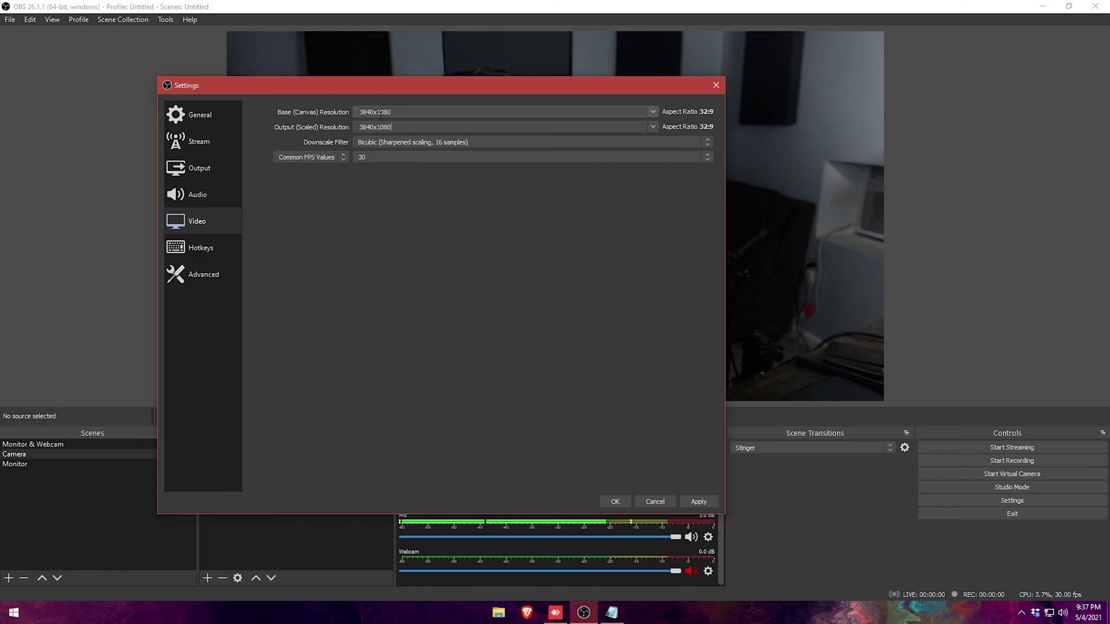
{"action": "left_click", "coordinate": [700, 502]}
{"action": "left_click", "coordinate": [616, 501]}
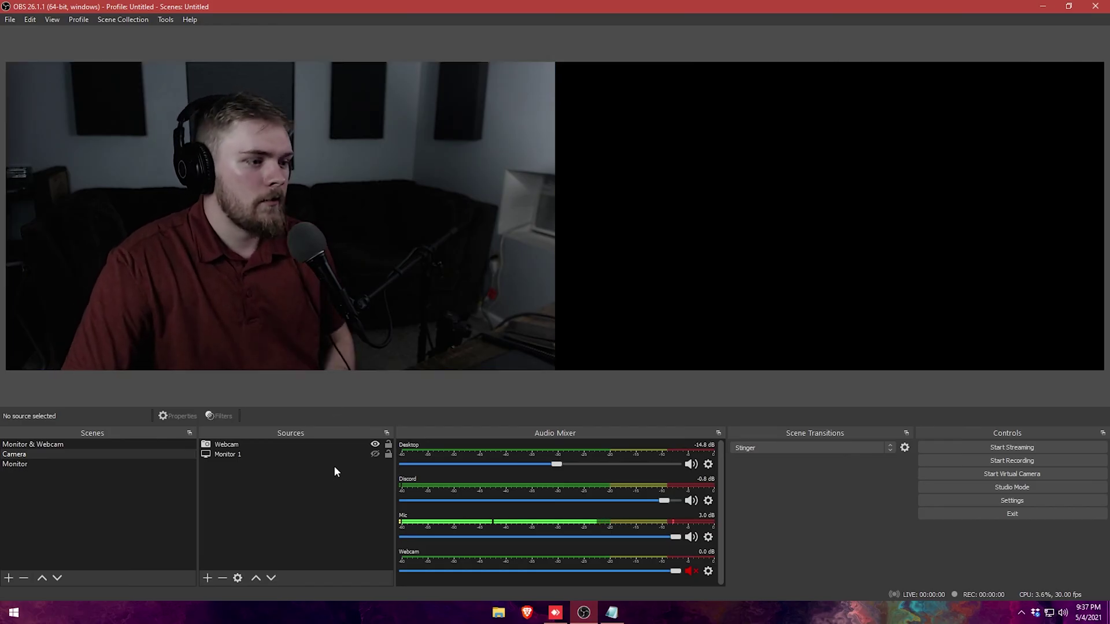
Unhide Monitor 1, move it above Webcam, and place it on the canvas's right half
{"action": "left_click", "coordinate": [375, 454]}
{"action": "mouse_move", "coordinate": [339, 456]}
{"action": "left_mouse_down"}
{"action": "mouse_move", "coordinate": [341, 441]}
{"action": "mouse_move", "coordinate": [328, 448]}
{"action": "left_mouse_up"}
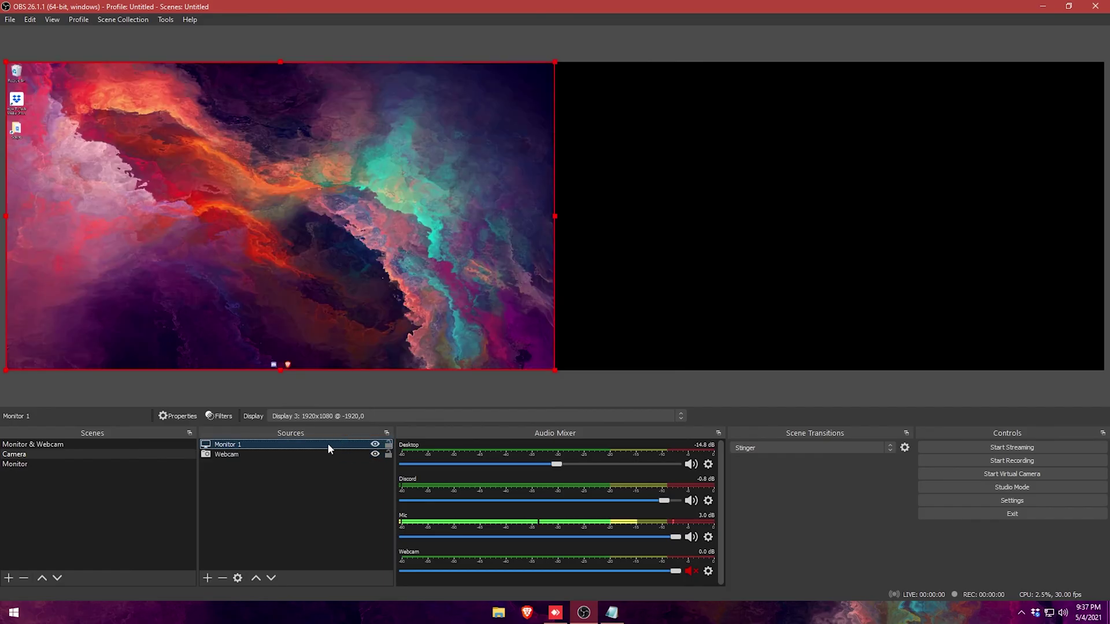
{"action": "left_click_drag", "start_coordinate": [325, 296], "coordinate": [873, 293]}
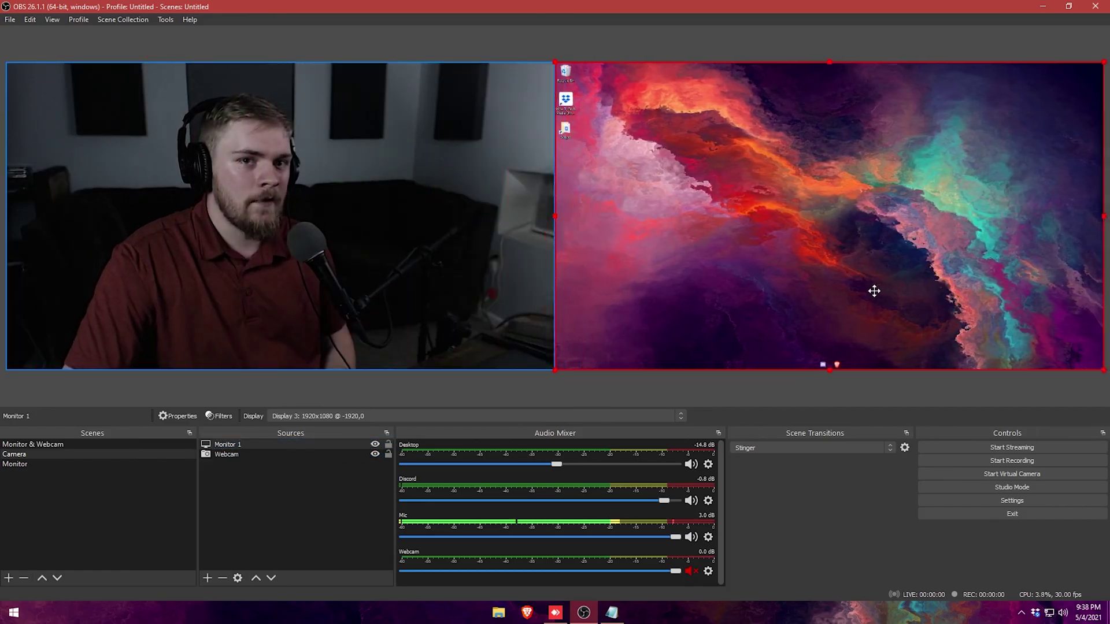
{"action": "left_click", "coordinate": [799, 393]}
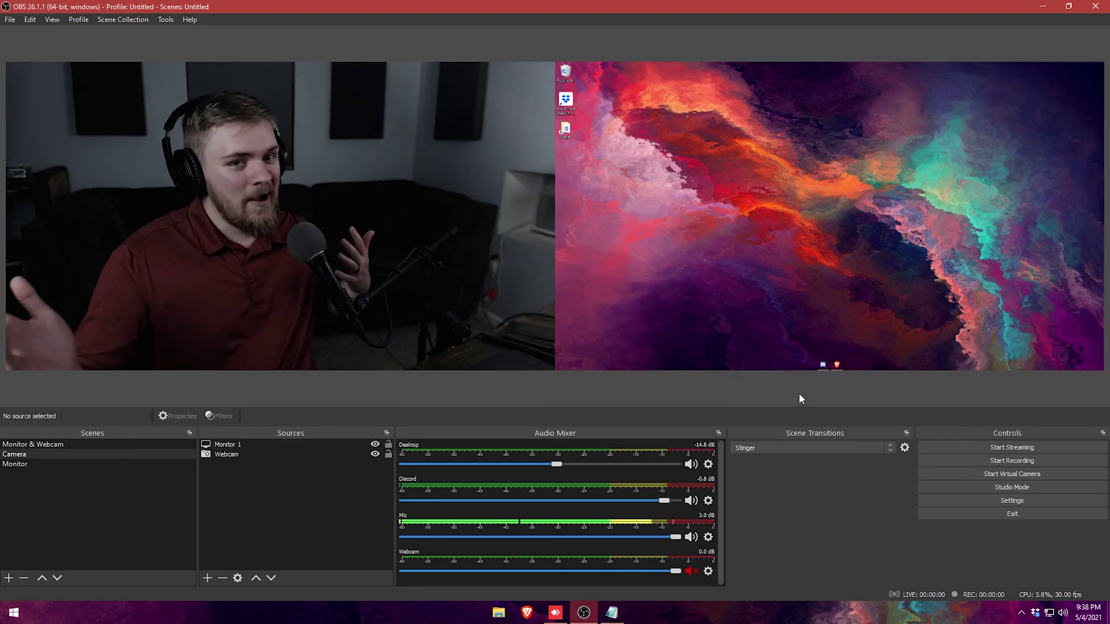
{"action": "left_click", "coordinate": [207, 578]}
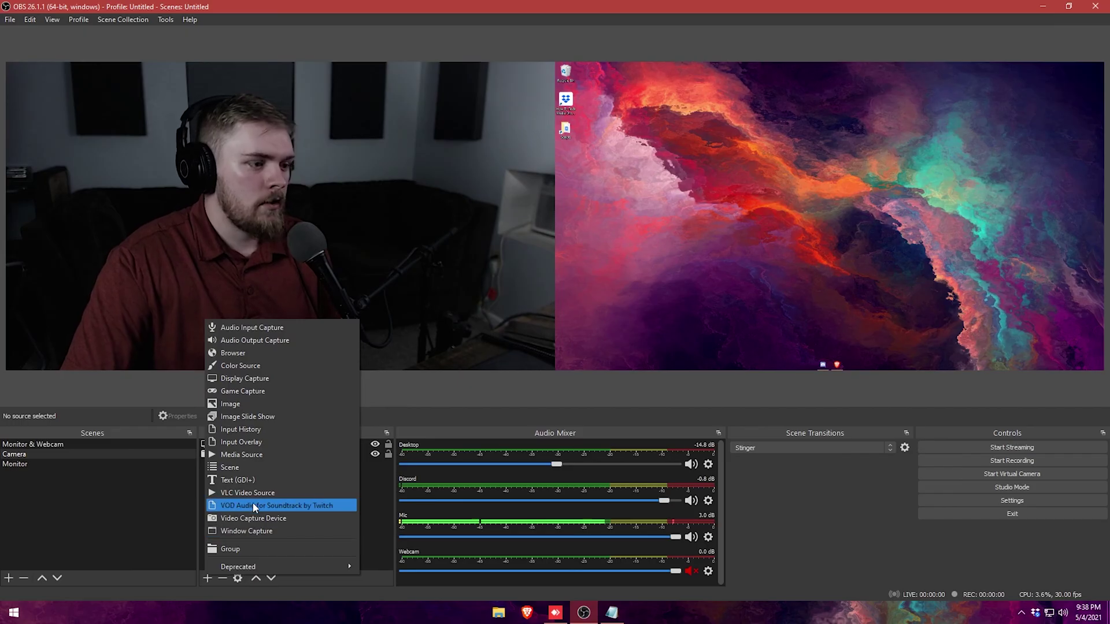
Add a Display Capture source capturing Display 1, then hide it in the scene
{"action": "left_click", "coordinate": [266, 377]}
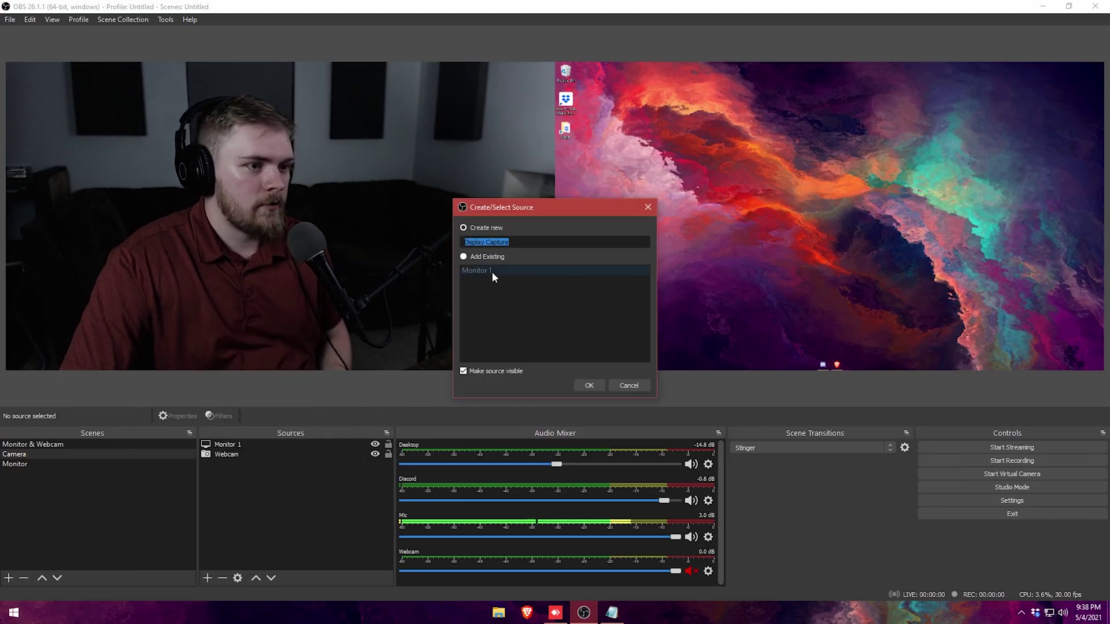
{"action": "left_click", "coordinate": [590, 382]}
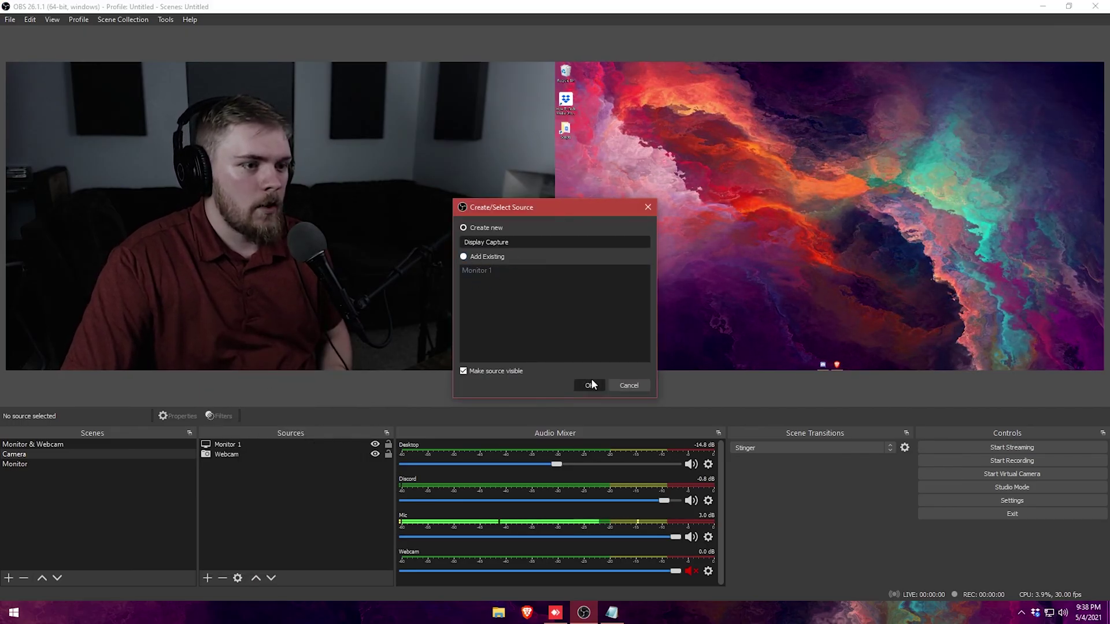
{"action": "left_click", "coordinate": [468, 379]}
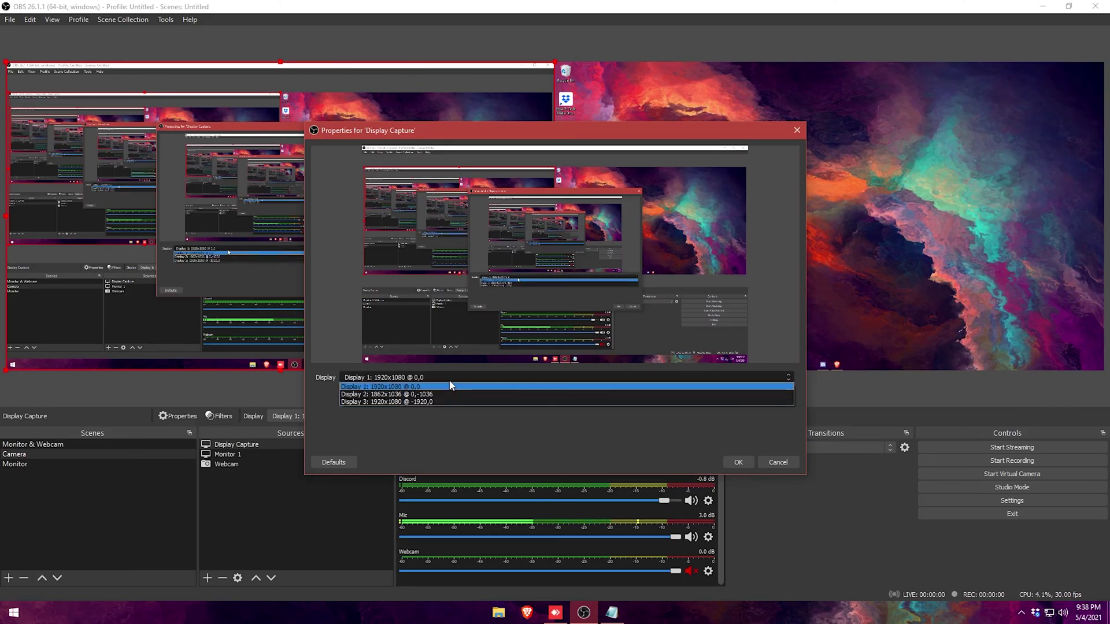
{"action": "left_click", "coordinate": [439, 386]}
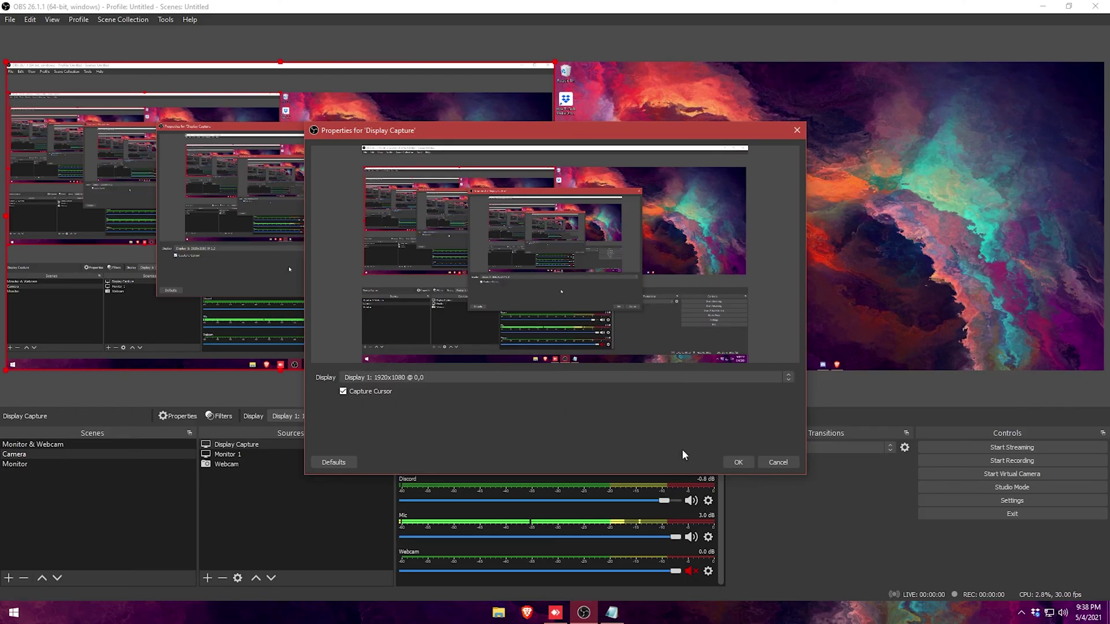
{"action": "left_click", "coordinate": [739, 462]}
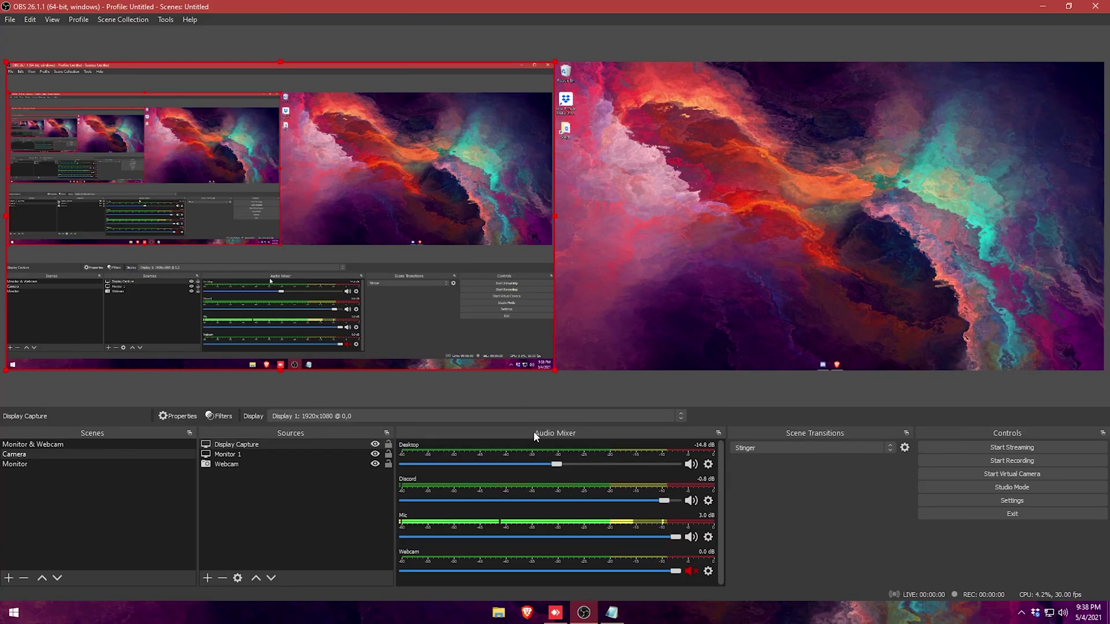
{"action": "left_click", "coordinate": [376, 445]}
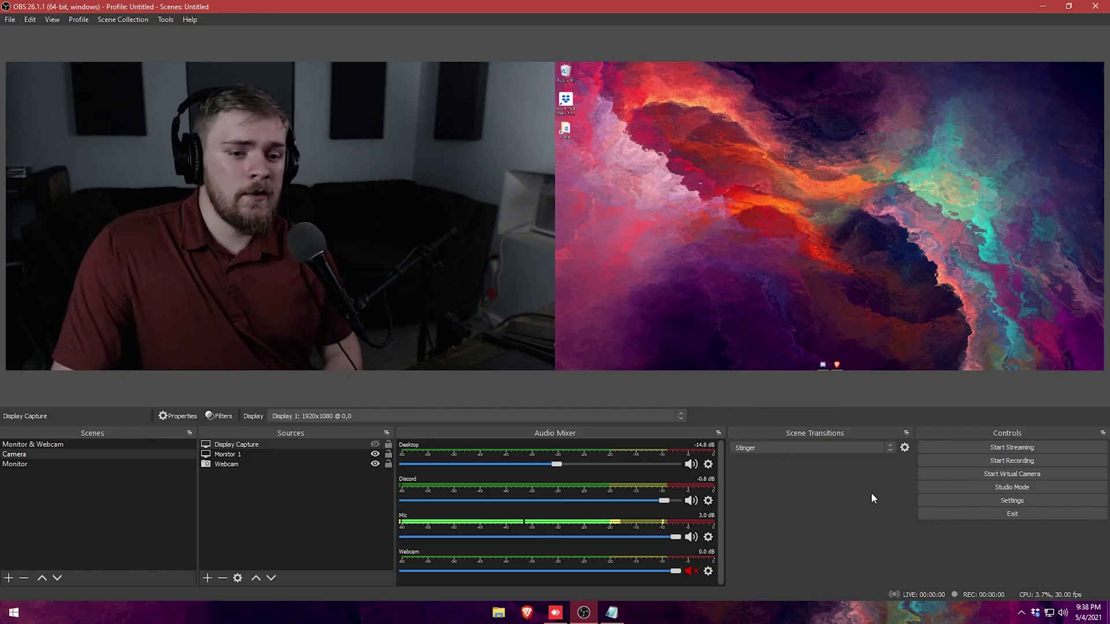
Uncheck Audio Track 2 in the Output > Recording settings and apply the change
{"action": "left_click", "coordinate": [938, 501]}
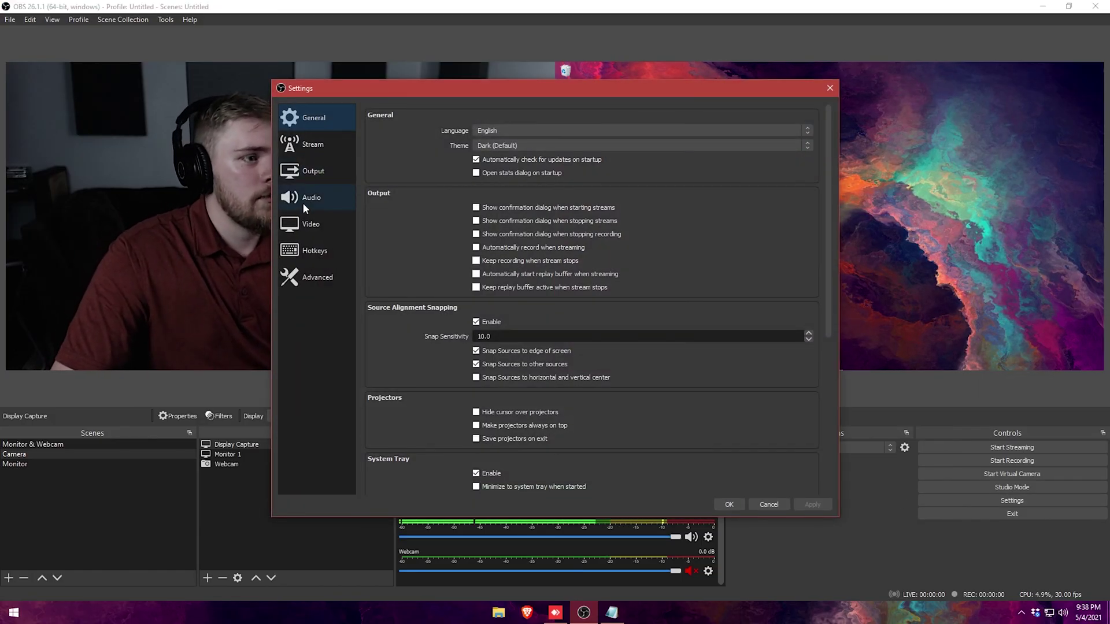
{"action": "left_click", "coordinate": [311, 172]}
{"action": "left_click", "coordinate": [428, 136]}
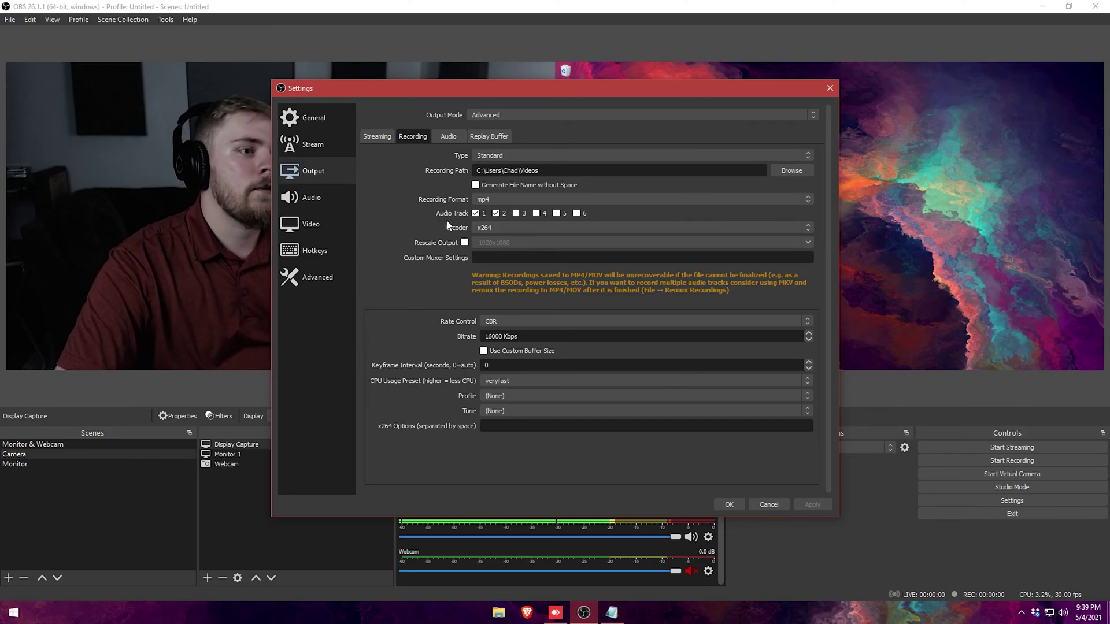
{"action": "left_click", "coordinate": [497, 213]}
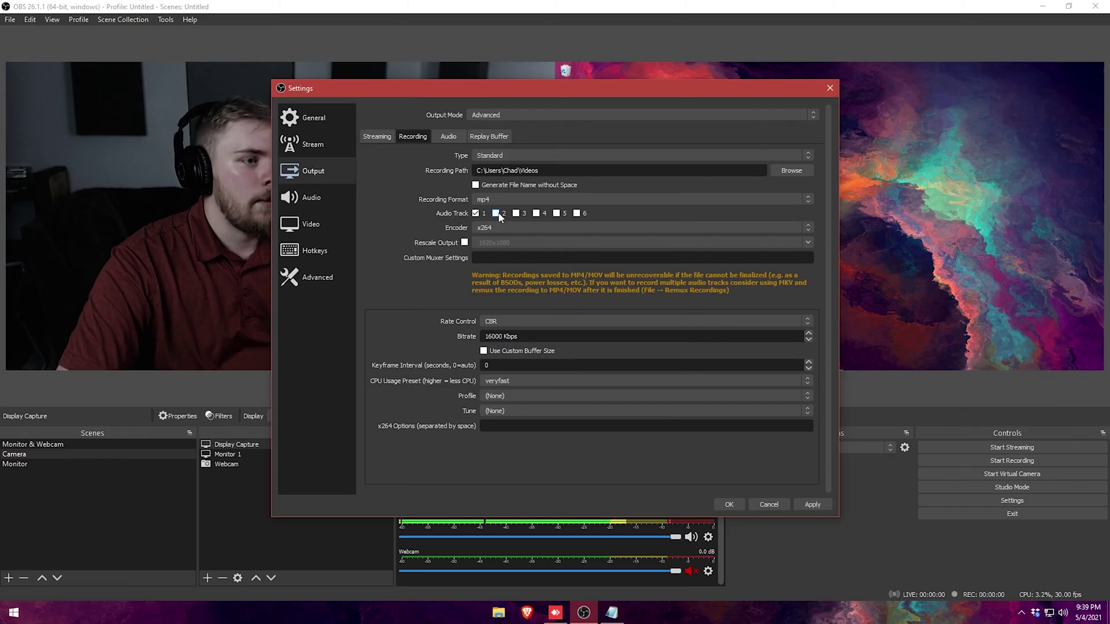
{"action": "left_click", "coordinate": [801, 506]}
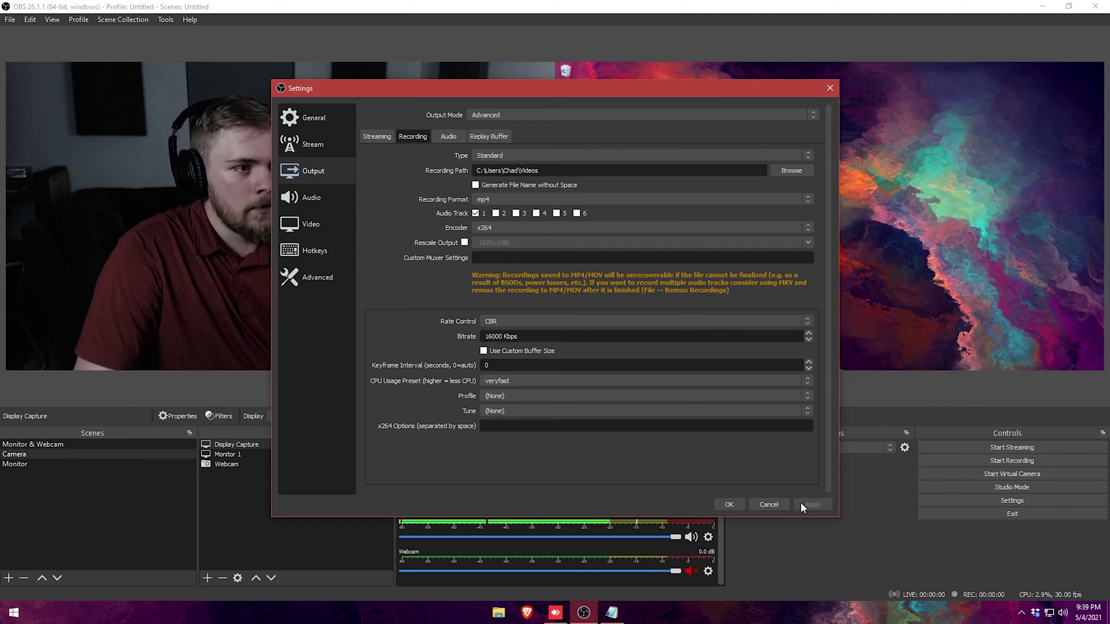
{"action": "left_click", "coordinate": [737, 504]}
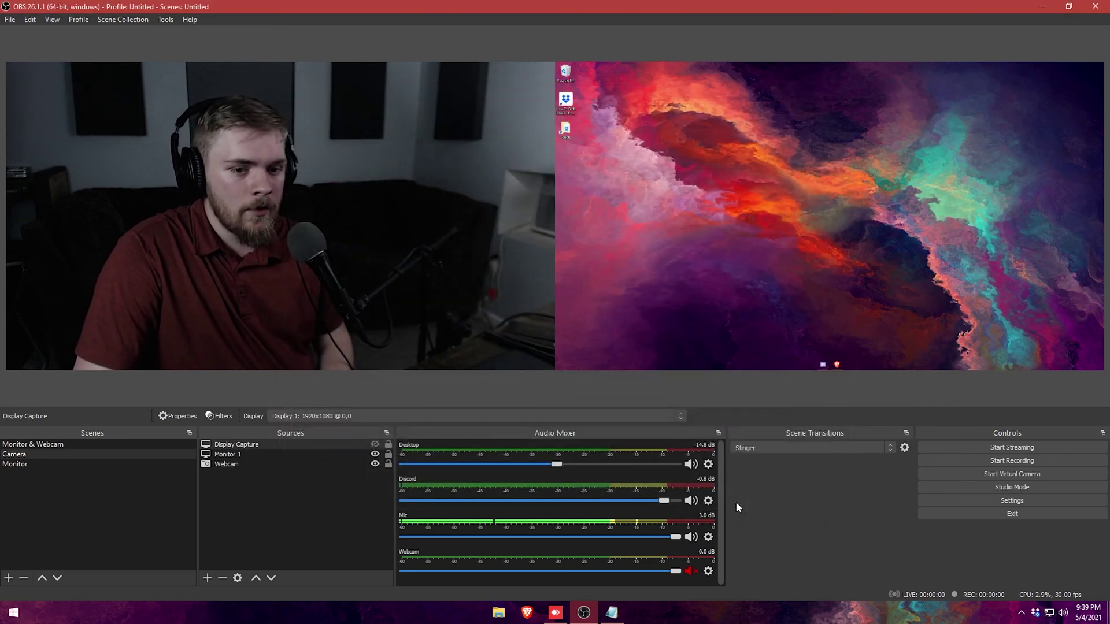
Record a short clip while moving the Notepad resolution notes onto the captured monitor
{"action": "left_click", "coordinate": [973, 460]}
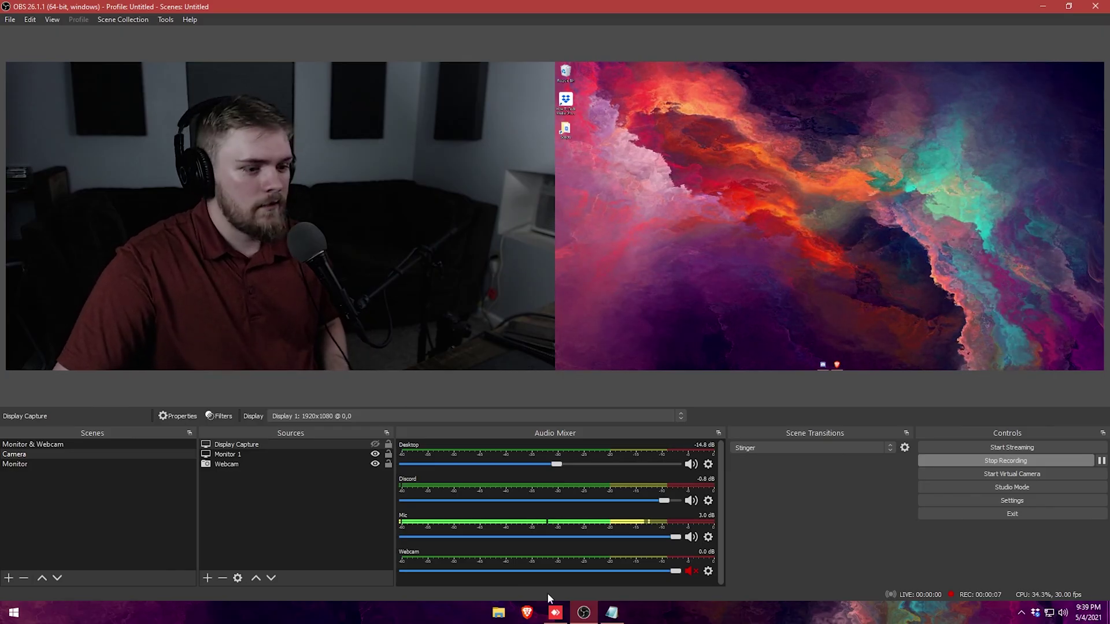
{"action": "left_click", "coordinate": [620, 615]}
{"action": "left_click_drag", "start_coordinate": [821, 26], "coordinate": [0, 136]}
{"action": "left_click_drag", "start_coordinate": [923, 136], "coordinate": [813, 120]}
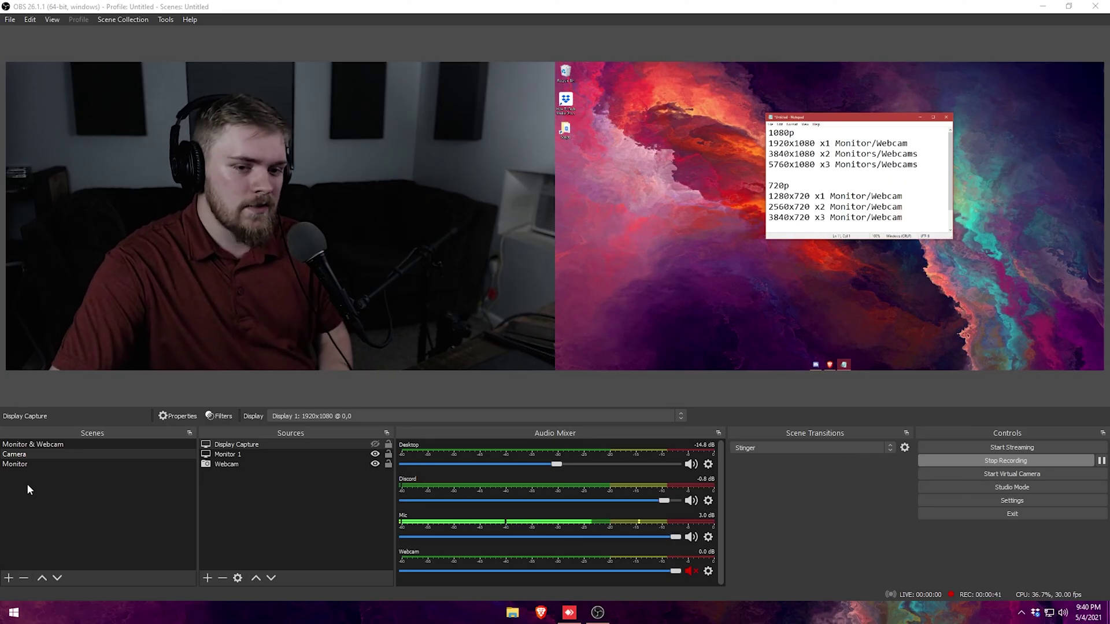
{"action": "left_click", "coordinate": [958, 460]}
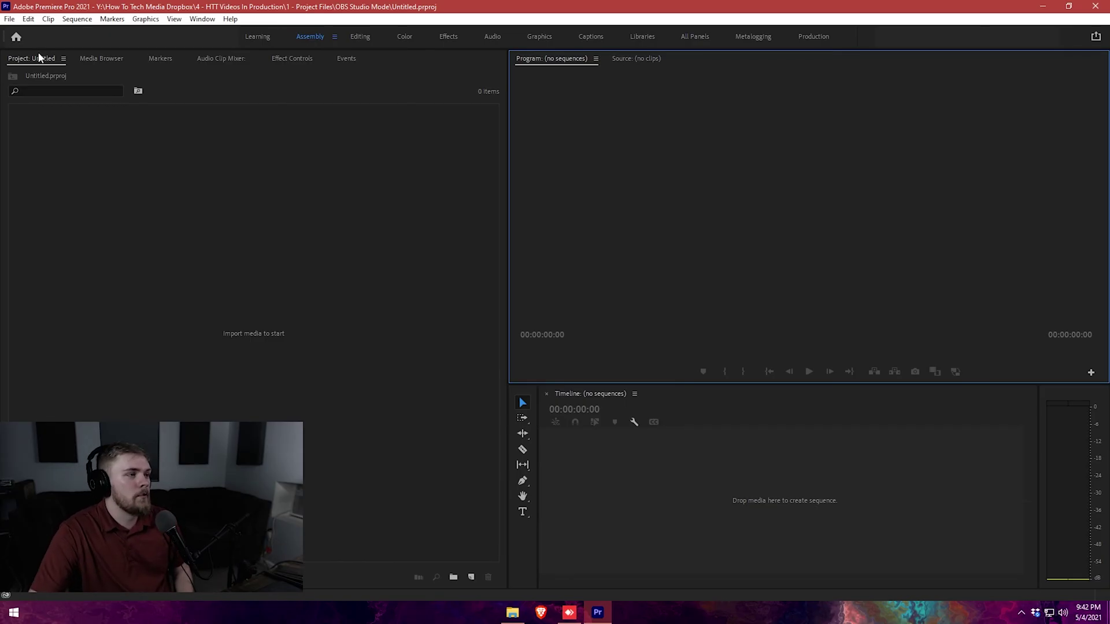
Open Premiere Pro's File menu to begin a new sequence
{"action": "left_click", "coordinate": [9, 19]}
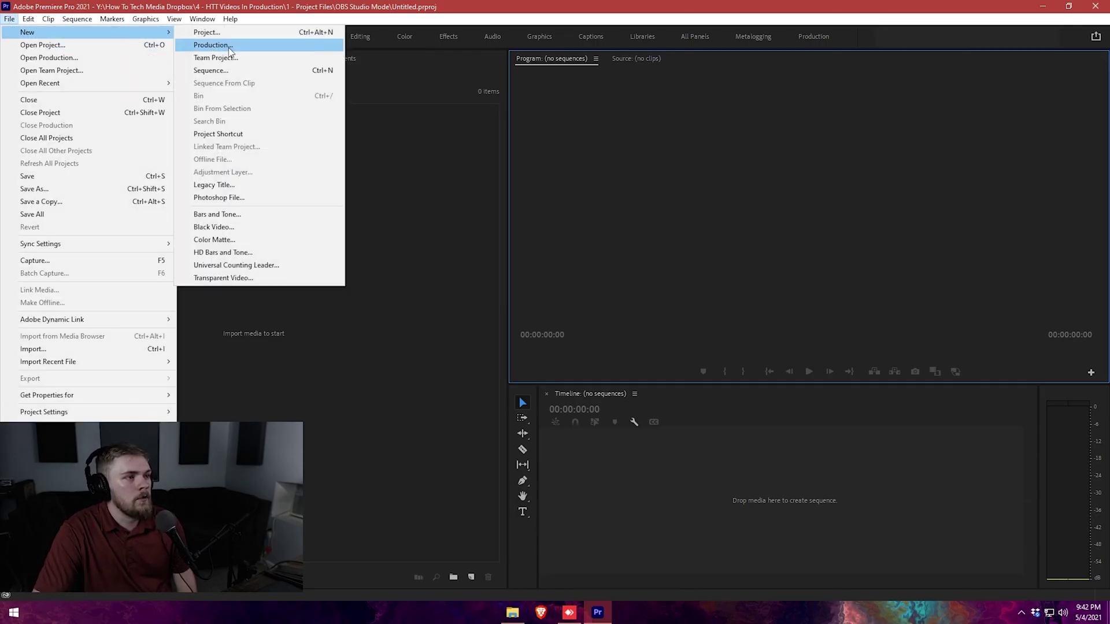
Create Sequence 01 with the ARRI 1080p 23.976 preset and open the Videos folder in Explorer
{"action": "left_click", "coordinate": [228, 70]}
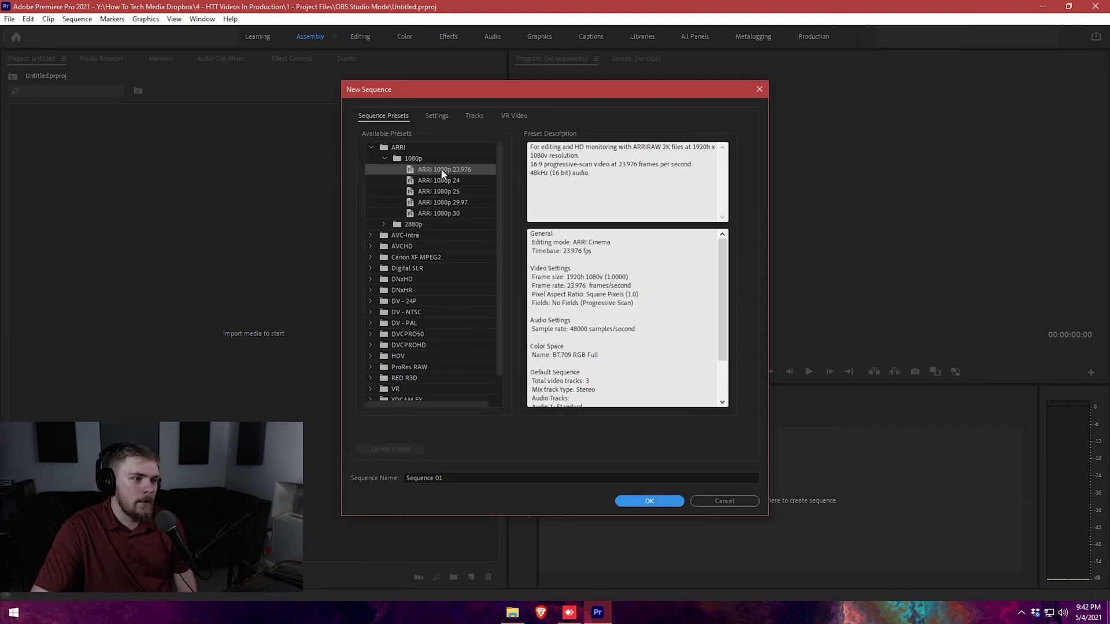
{"action": "left_click", "coordinate": [658, 502]}
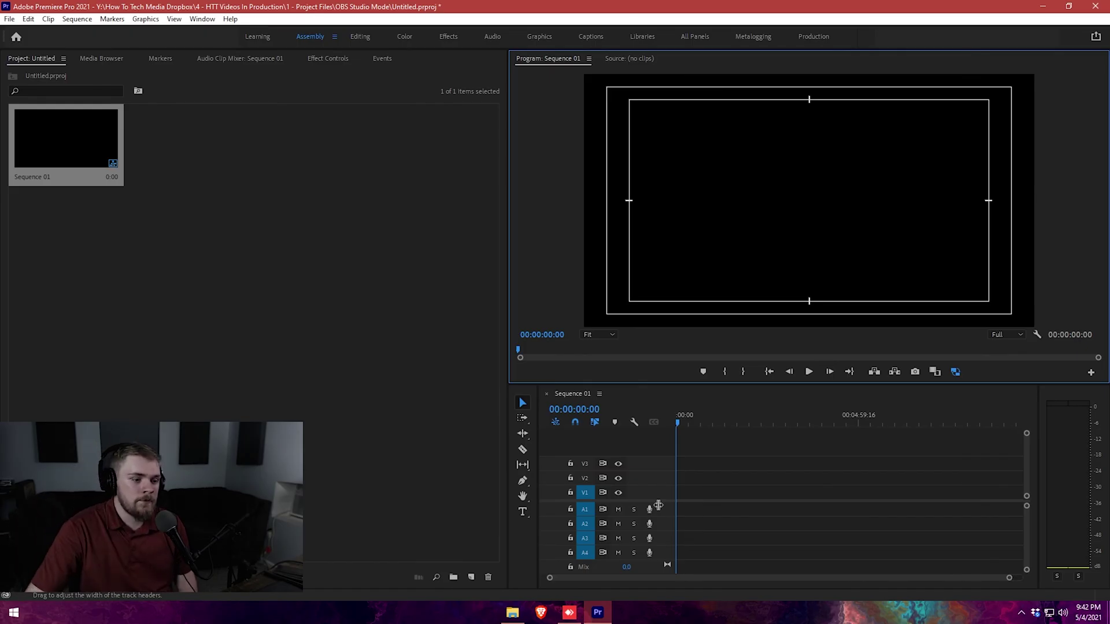
{"action": "left_click", "coordinate": [513, 617]}
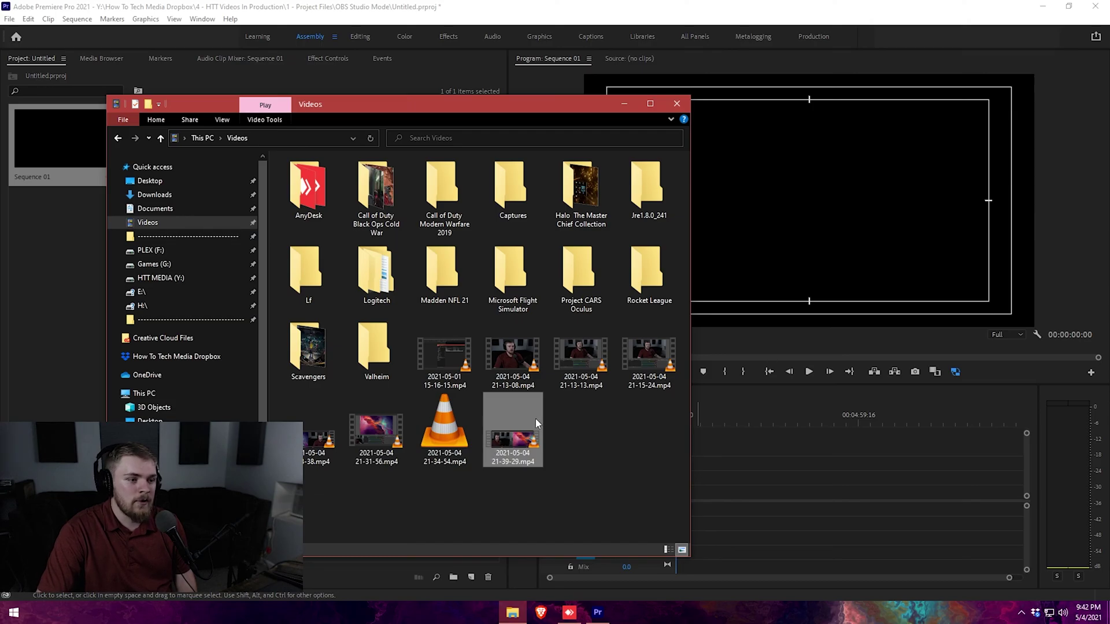
{"action": "left_click_drag", "start_coordinate": [536, 418], "coordinate": [74, 250]}
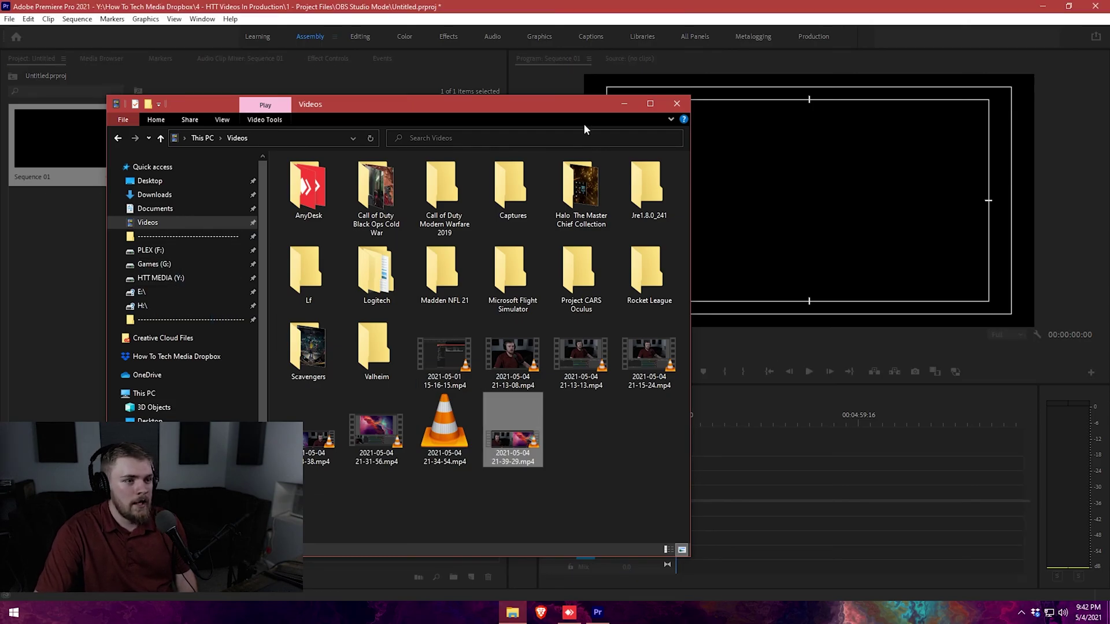
{"action": "left_click", "coordinate": [676, 104]}
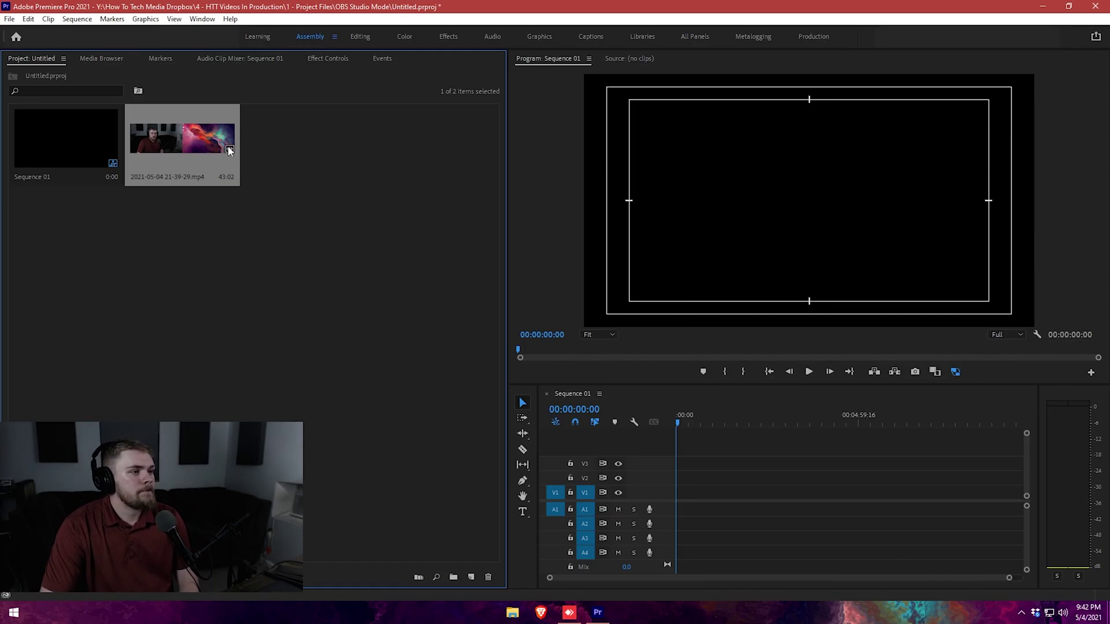
Drop the recording onto the V1 track of Sequence 01
{"action": "left_click_drag", "start_coordinate": [192, 151], "coordinate": [672, 501]}
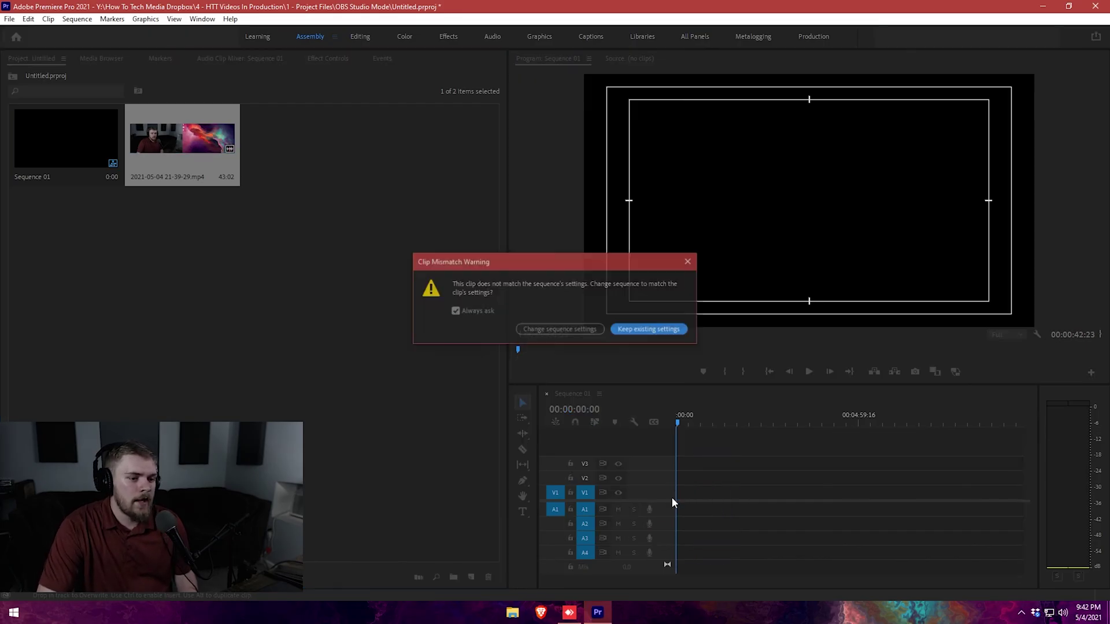
Keep the existing sequence settings, zoom the timeline in, and test-move the clip before undoing
{"action": "left_click", "coordinate": [622, 334]}
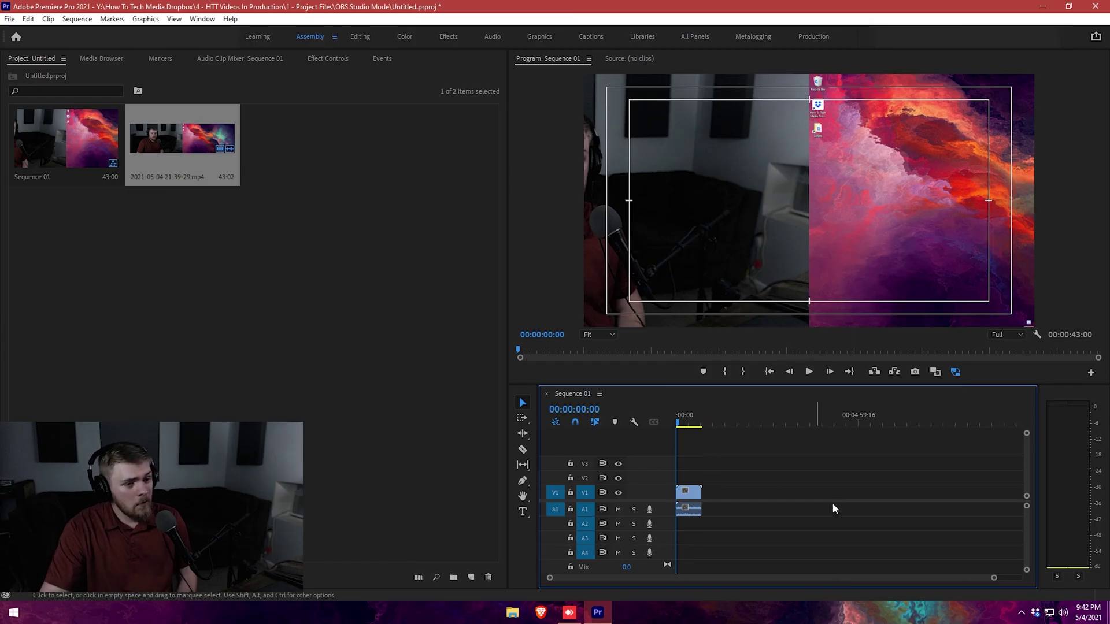
{"action": "left_click_drag", "start_coordinate": [994, 578], "coordinate": [727, 578]}
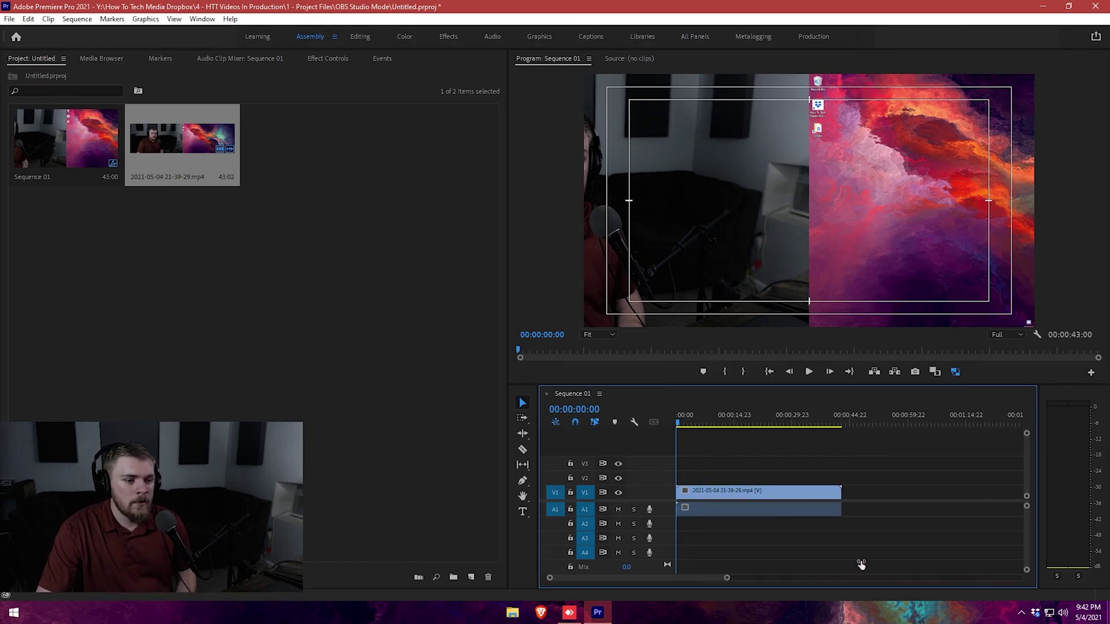
{"action": "left_click_drag", "start_coordinate": [711, 422], "coordinate": [750, 426]}
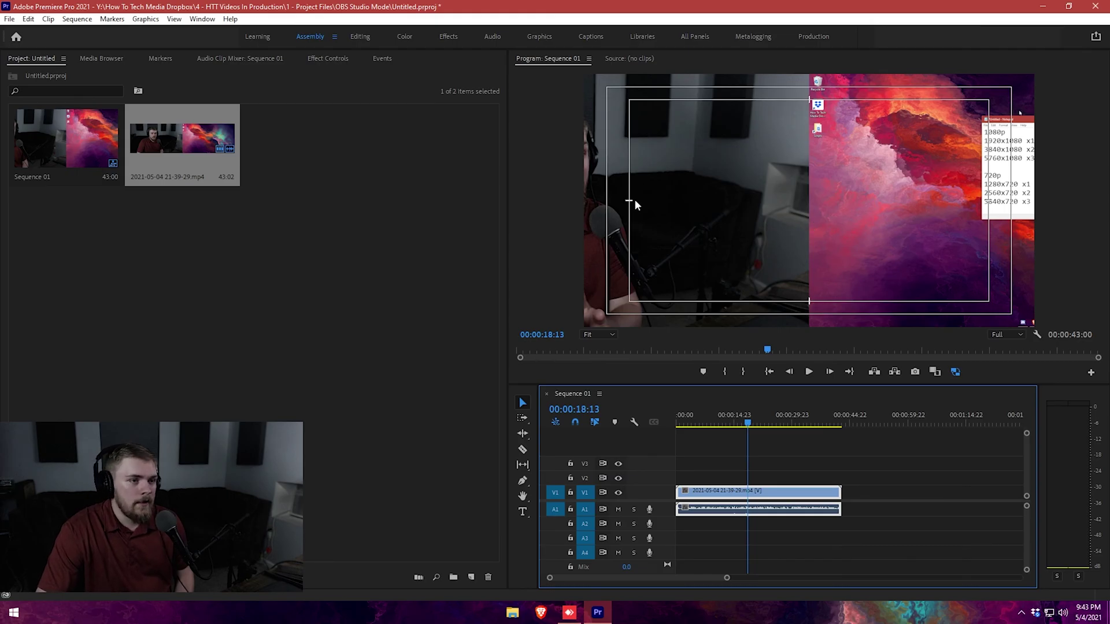
{"action": "left_click", "coordinate": [655, 202]}
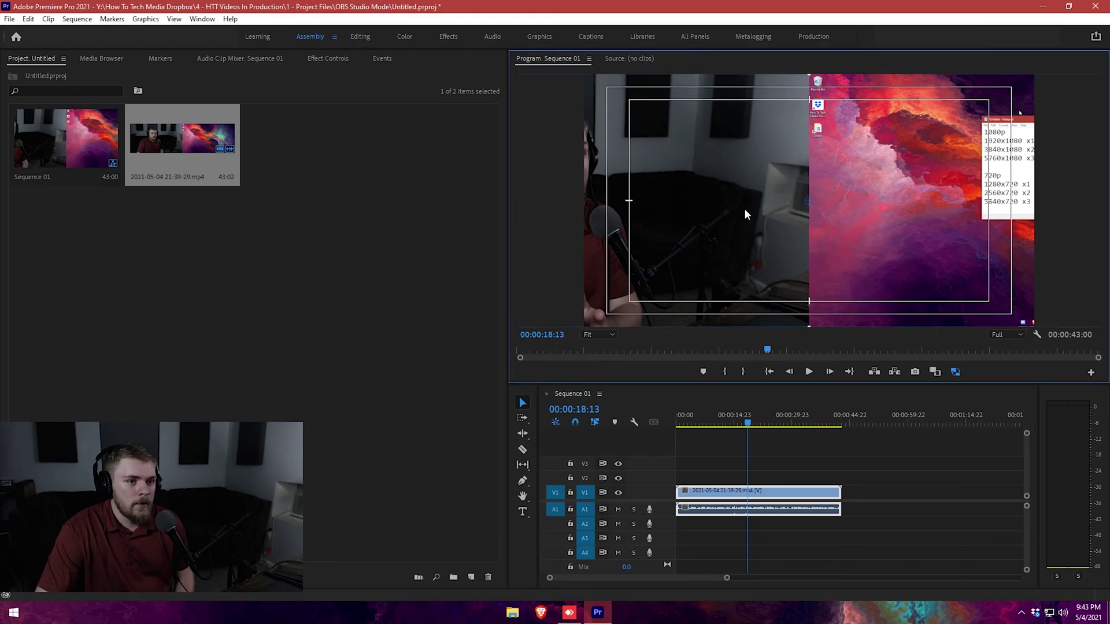
{"action": "left_click_drag", "start_coordinate": [719, 216], "coordinate": [525, 205]}
{"action": "key", "text": "ctrl+z"}
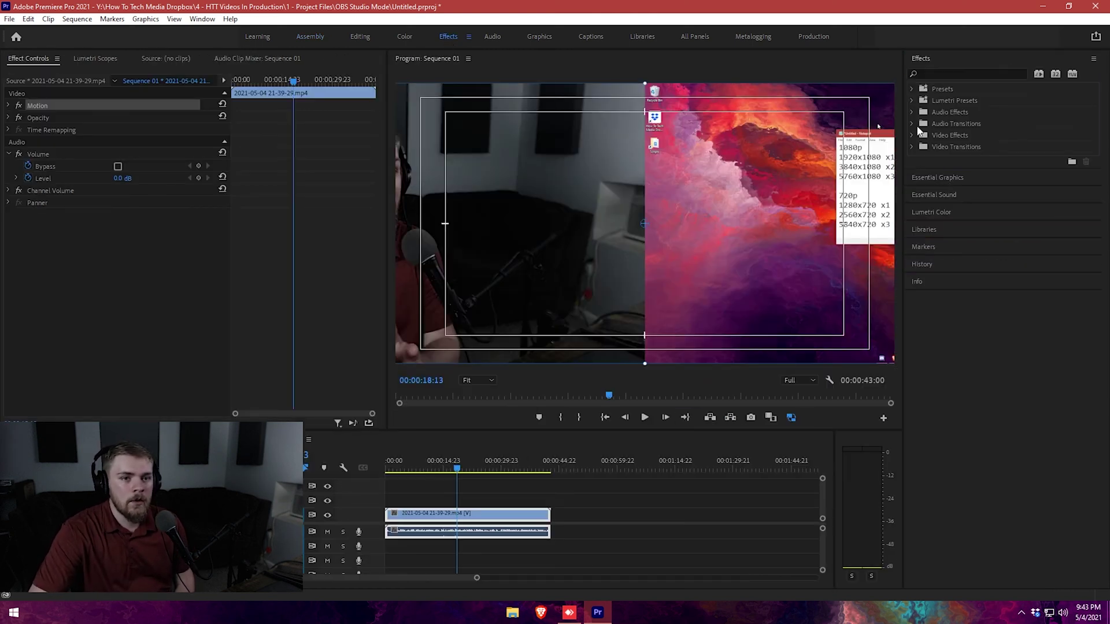
Apply the Crop effect from Video Effects > Transform to the recording clip in the timeline
{"action": "left_click", "coordinate": [912, 134]}
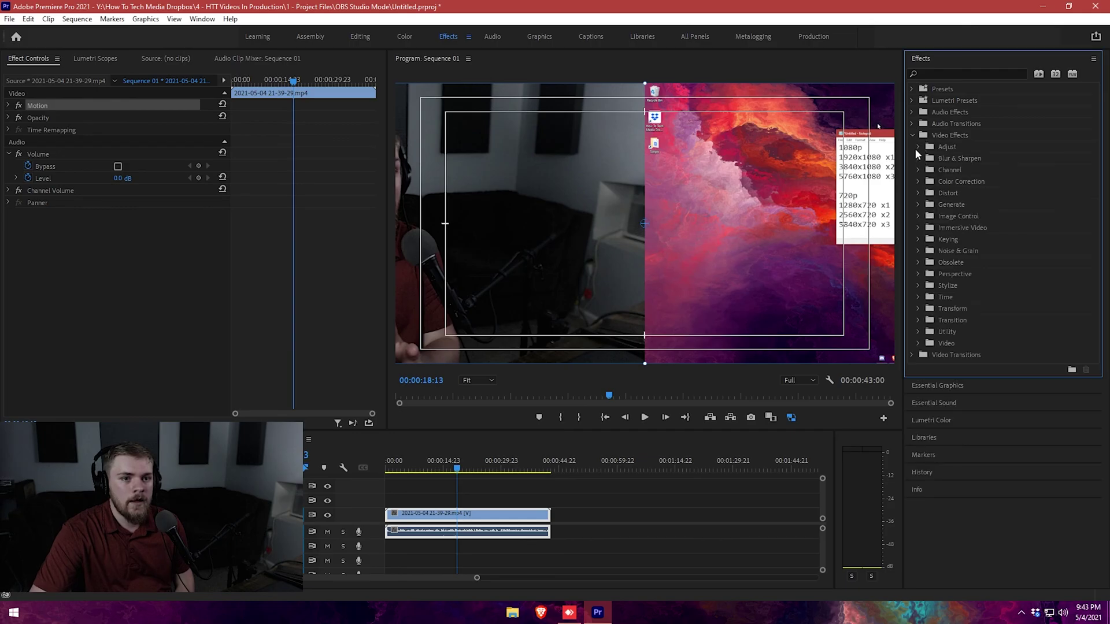
{"action": "left_click", "coordinate": [919, 309]}
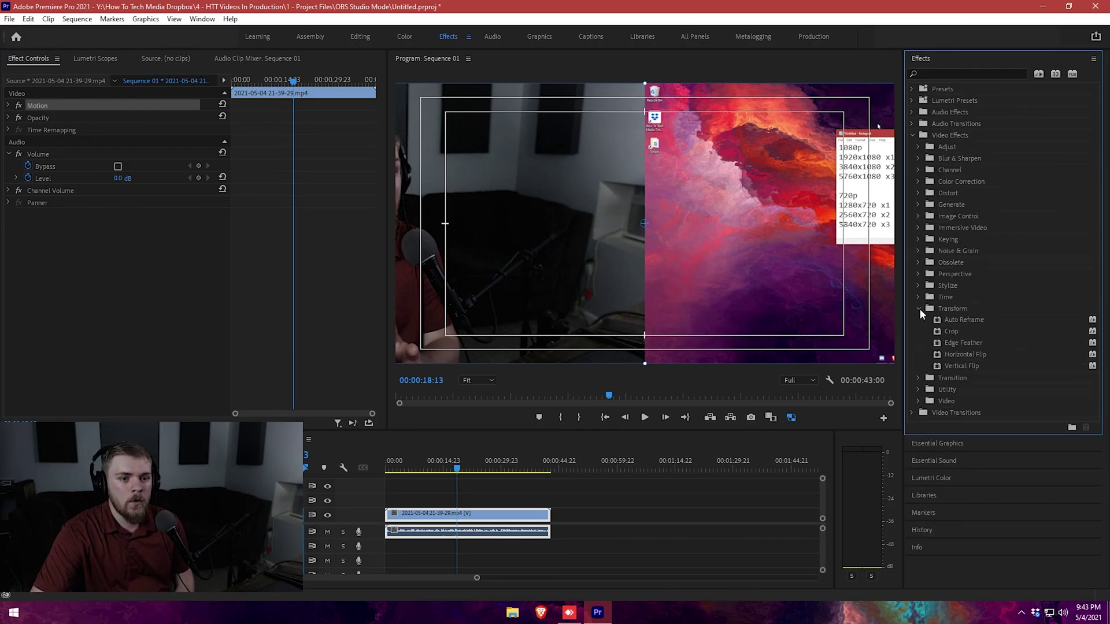
{"action": "left_click_drag", "start_coordinate": [945, 328], "coordinate": [485, 524]}
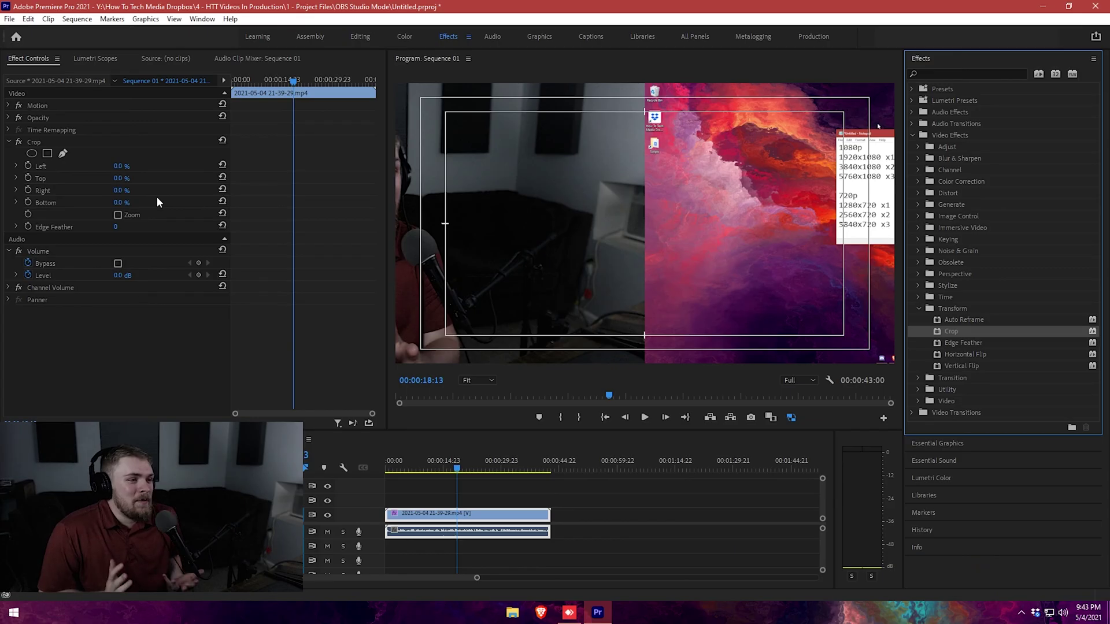
Set the clip's Crop Left value to 50%
{"action": "left_click", "coordinate": [121, 167]}
{"action": "key", "text": "Return"}
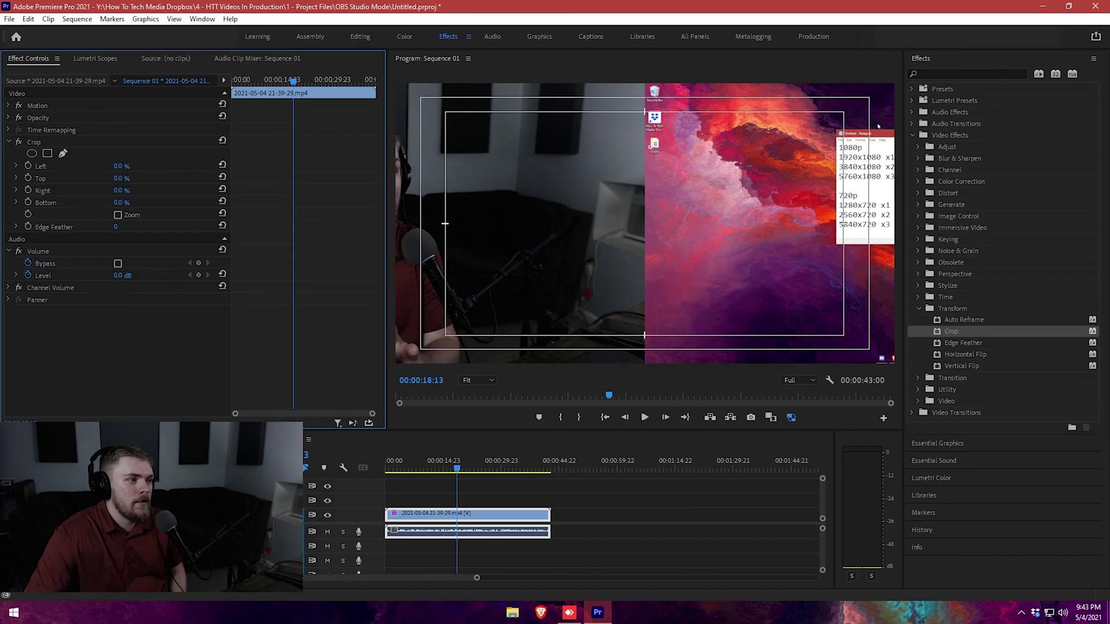
{"action": "left_click_drag", "start_coordinate": [121, 167], "coordinate": [149, 167]}
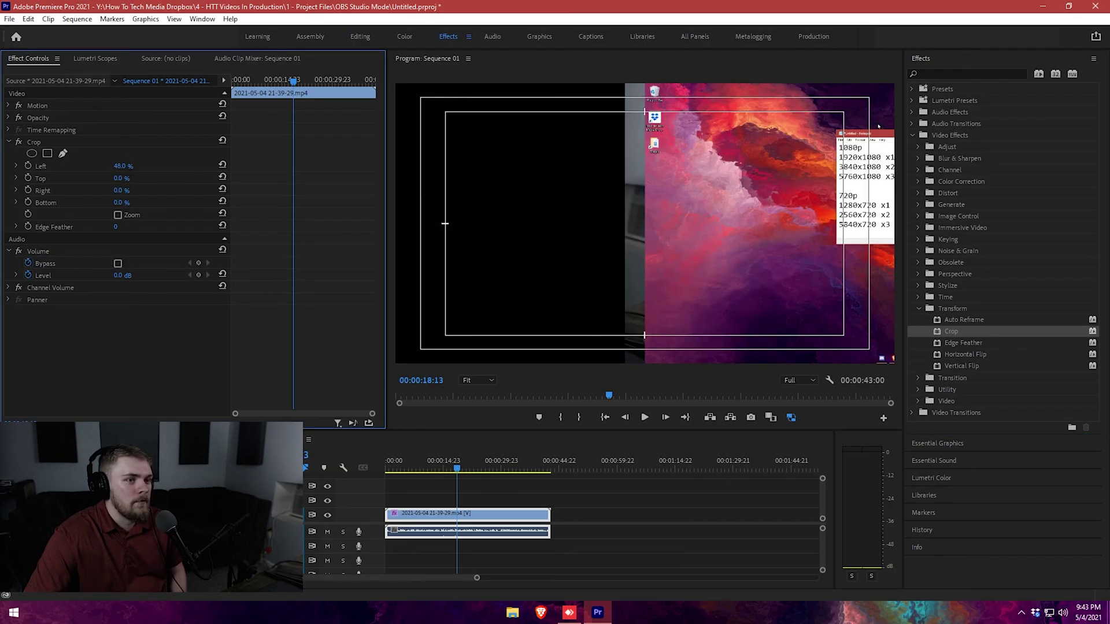
{"action": "left_click", "coordinate": [129, 166]}
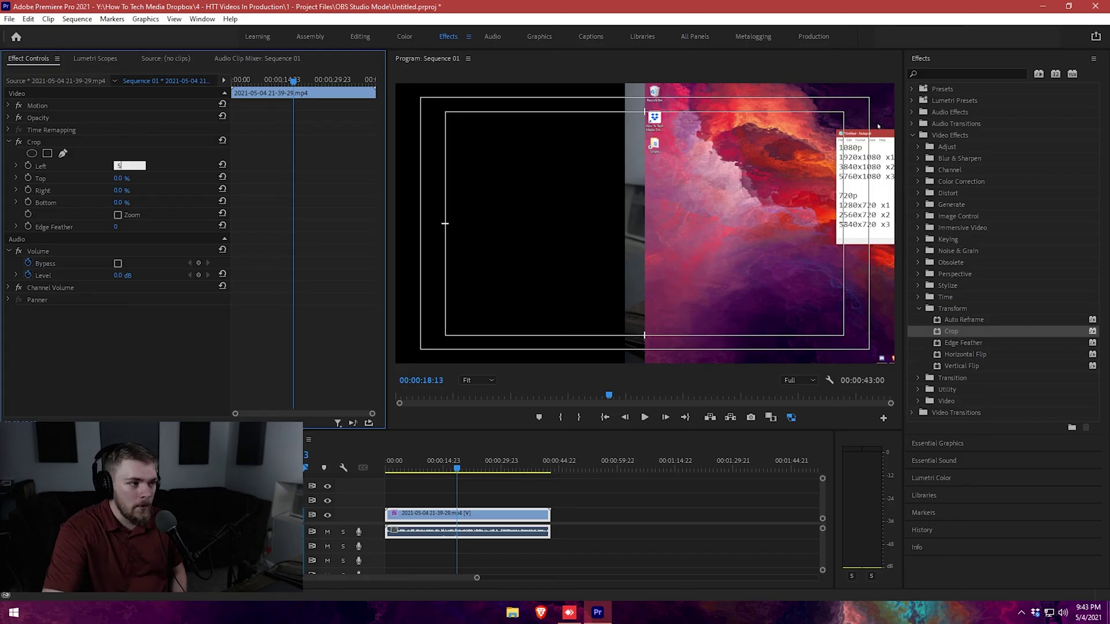
{"action": "type", "text": "50"}
{"action": "key", "text": "Return"}
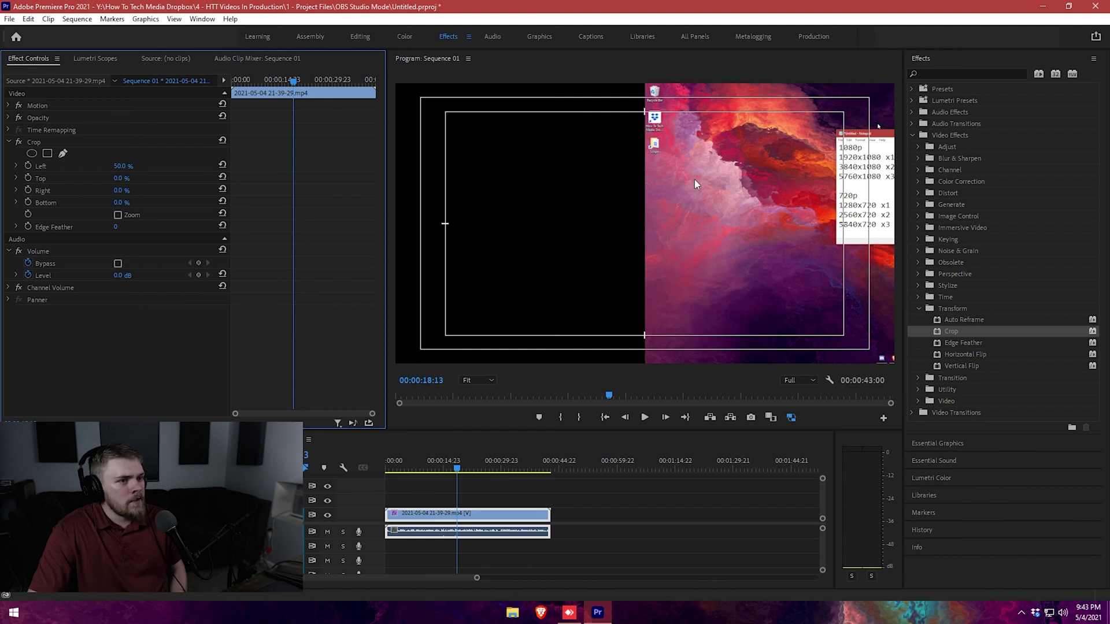
Set the Motion Position X to 0 to center the desktop half, then preview the sequence
{"action": "left_click", "coordinate": [9, 142]}
{"action": "left_click", "coordinate": [9, 105]}
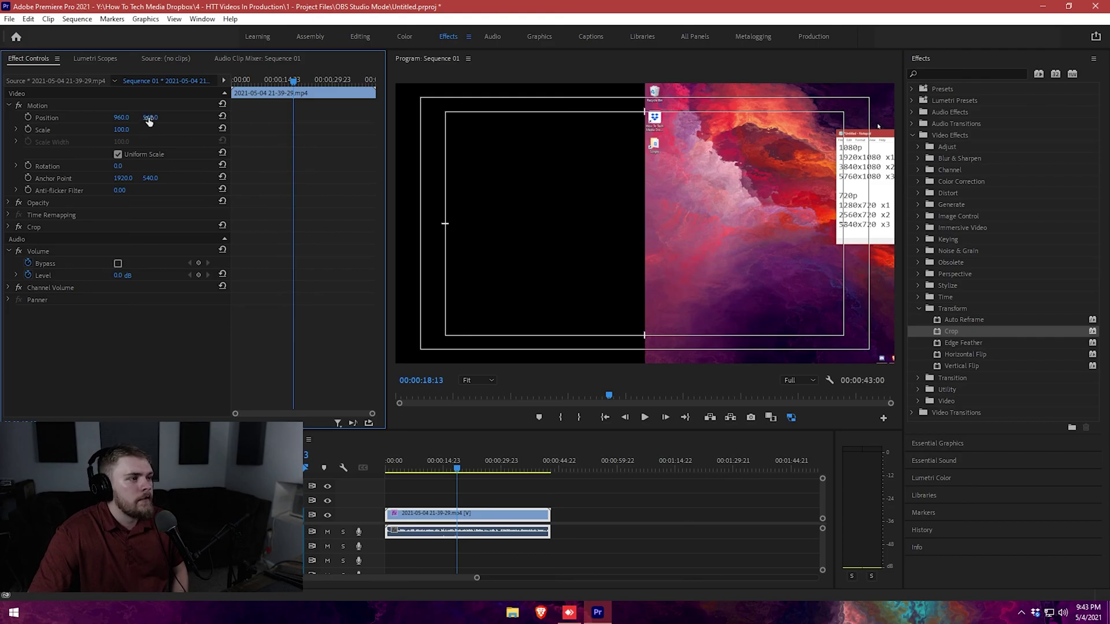
{"action": "left_click_drag", "start_coordinate": [151, 117], "coordinate": [90, 118]}
{"action": "key", "text": "ctrl+z"}
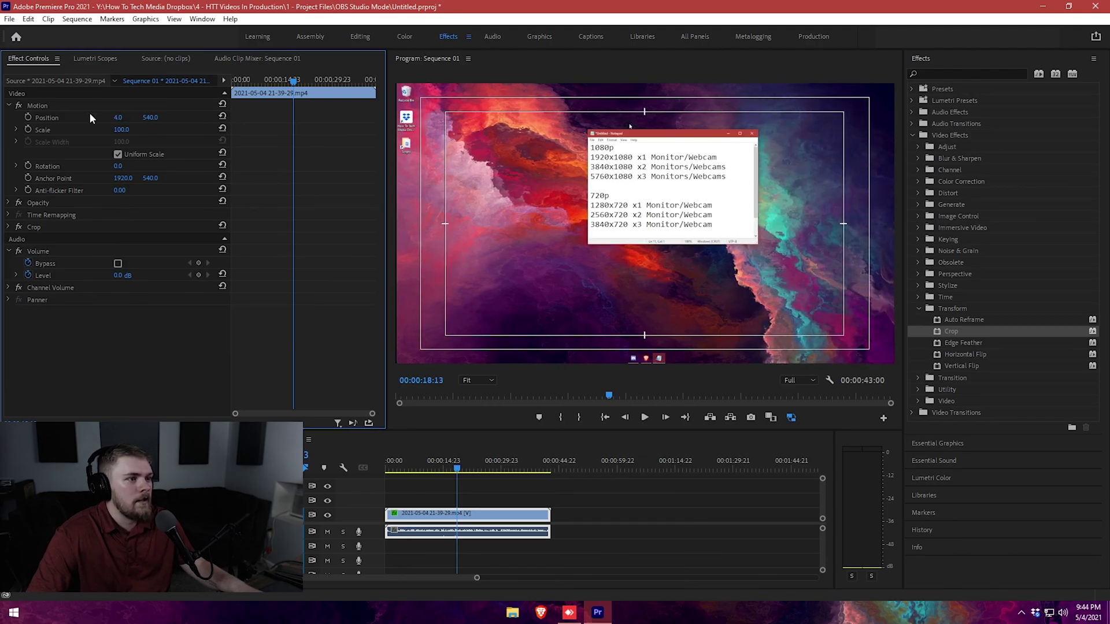
{"action": "left_click", "coordinate": [117, 117]}
{"action": "type", "text": "0"}
{"action": "key", "text": "Return"}
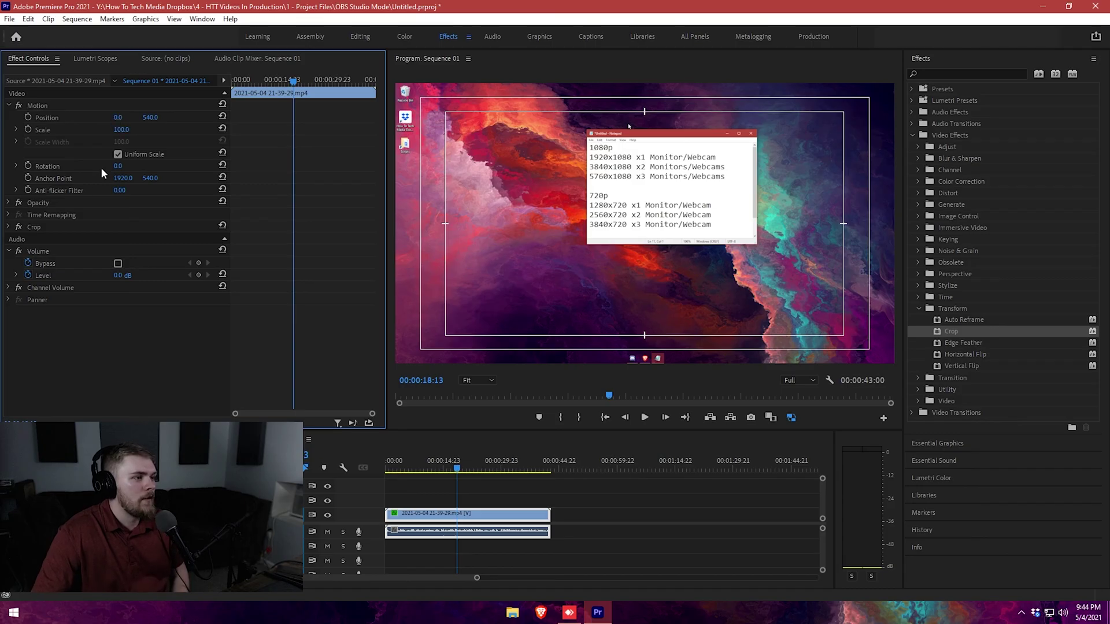
{"action": "left_click", "coordinate": [8, 227]}
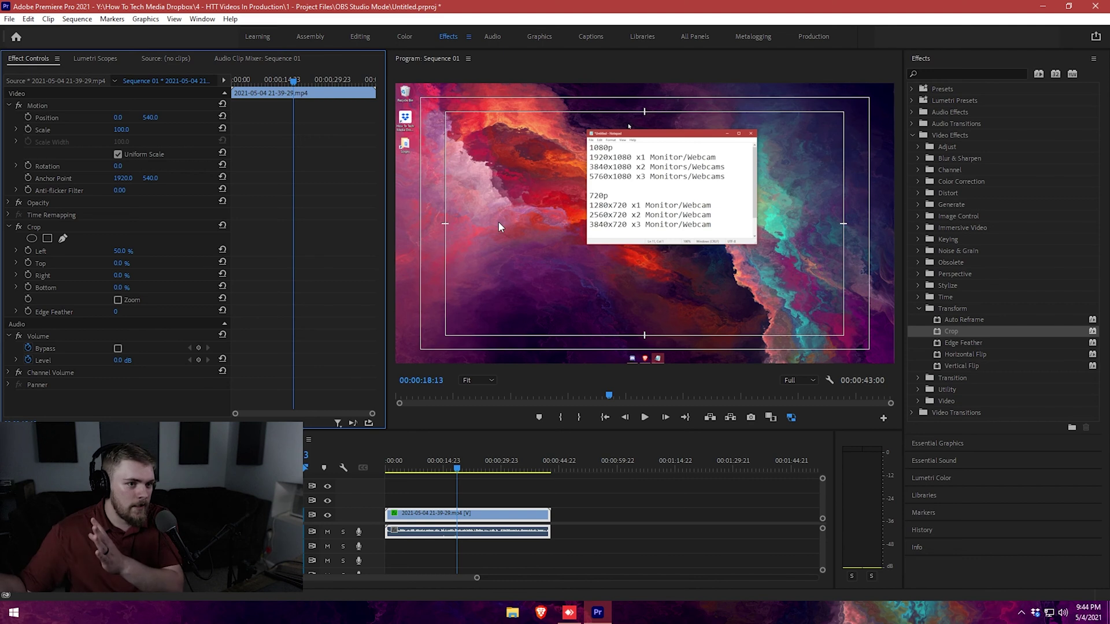
{"action": "mouse_move", "coordinate": [440, 460]}
{"action": "left_mouse_down"}
{"action": "mouse_move", "coordinate": [377, 471]}
{"action": "mouse_move", "coordinate": [438, 470]}
{"action": "left_mouse_up"}
{"action": "left_click", "coordinate": [532, 477]}
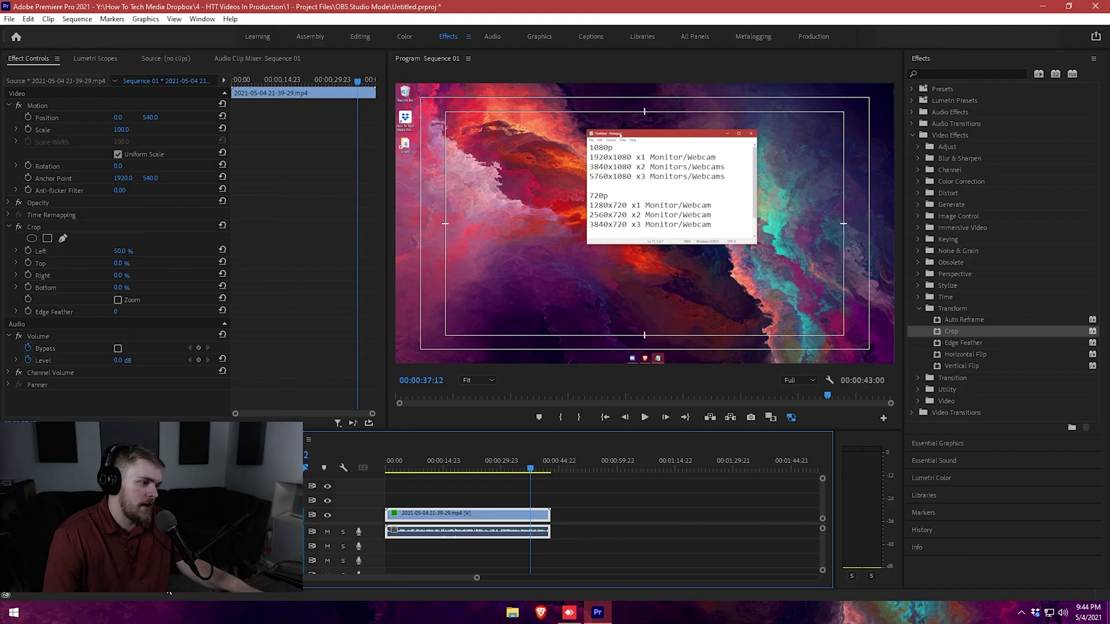
Place a second copy of the recording after the first and crop its Right side by 50%
{"action": "left_click_drag", "start_coordinate": [394, 514], "coordinate": [560, 523]}
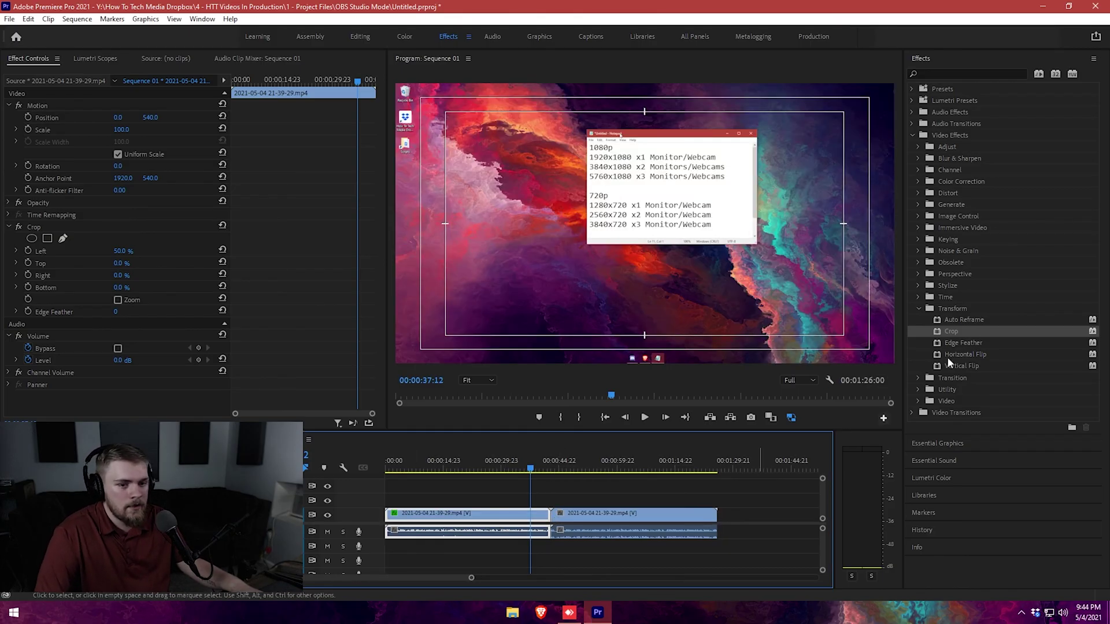
{"action": "left_click_drag", "start_coordinate": [976, 334], "coordinate": [636, 513]}
{"action": "left_click", "coordinate": [595, 468]}
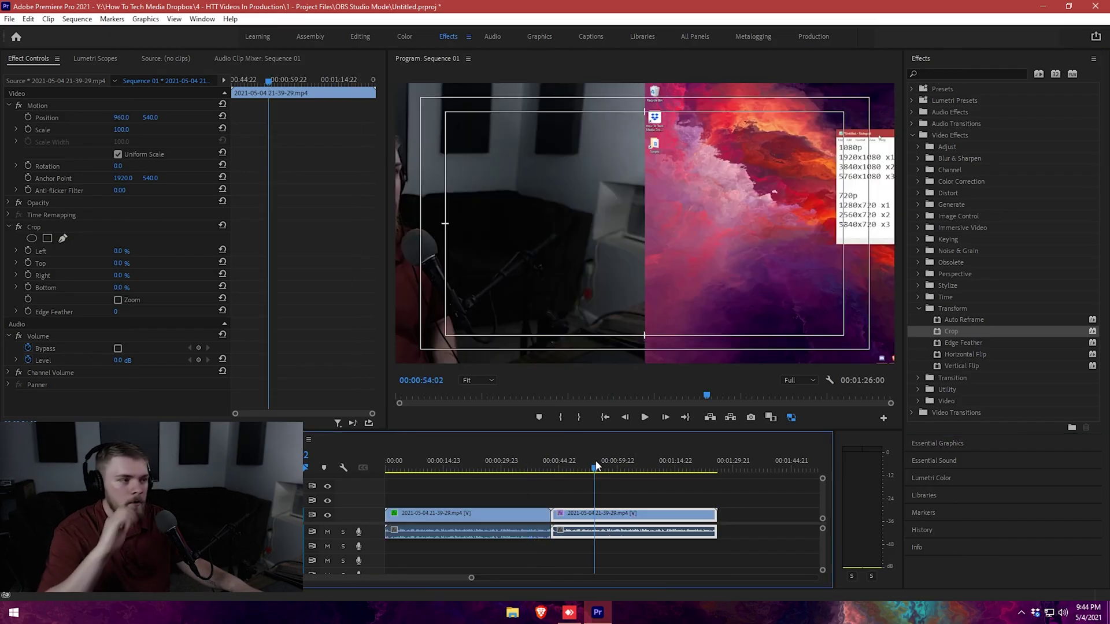
{"action": "left_click", "coordinate": [123, 275]}
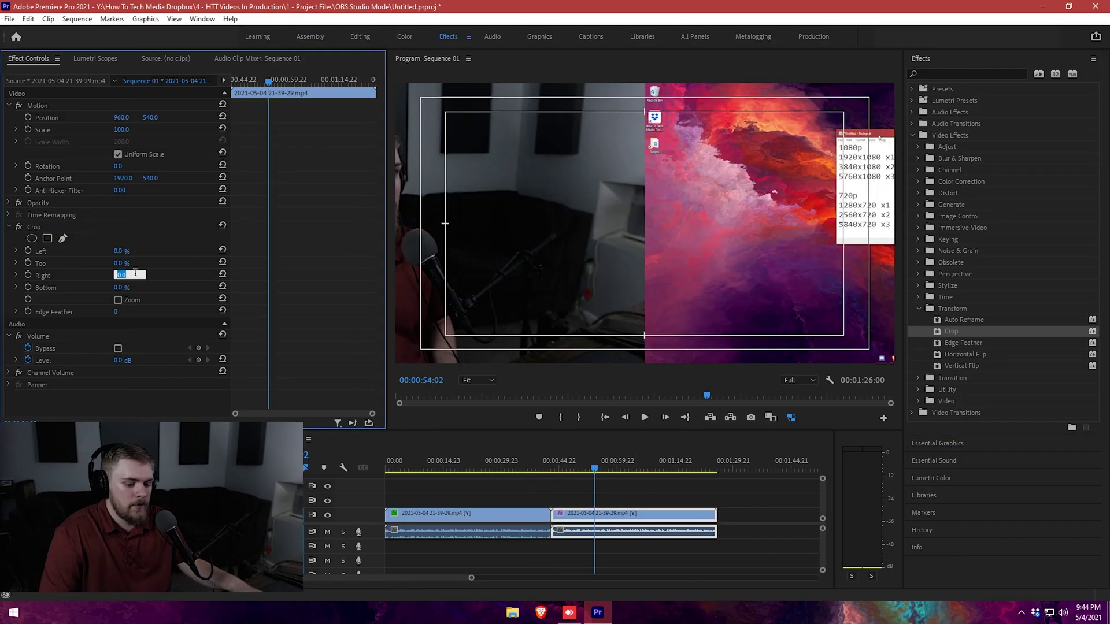
{"action": "type", "text": "50"}
{"action": "key", "text": "Return"}
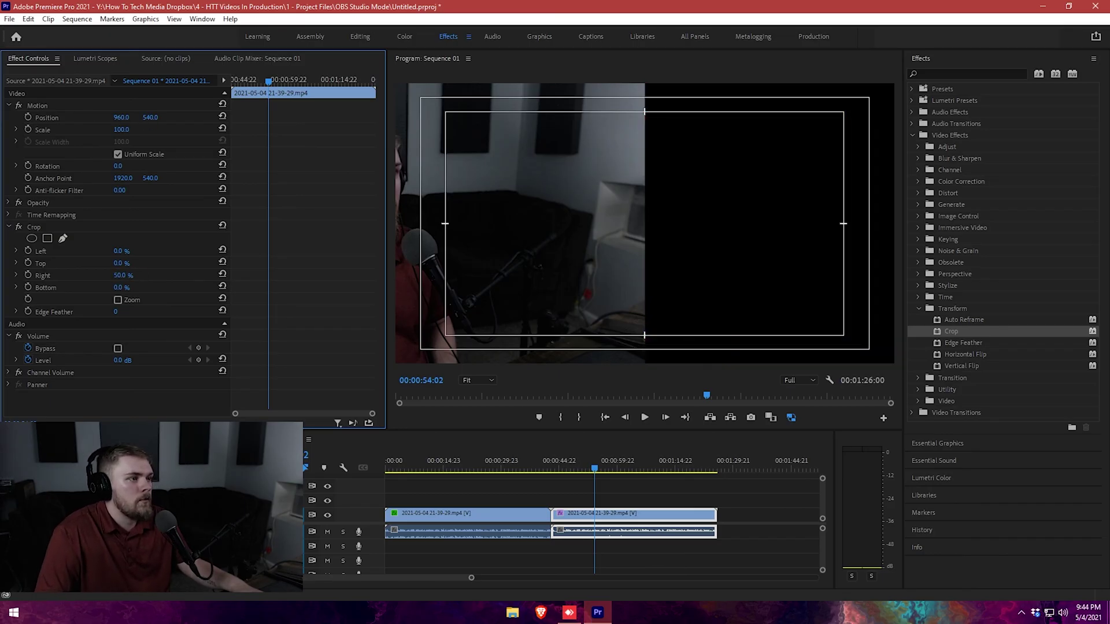
Set the second clip's Position X to 1920 to center the webcam, then preview it
{"action": "left_click", "coordinate": [125, 117]}
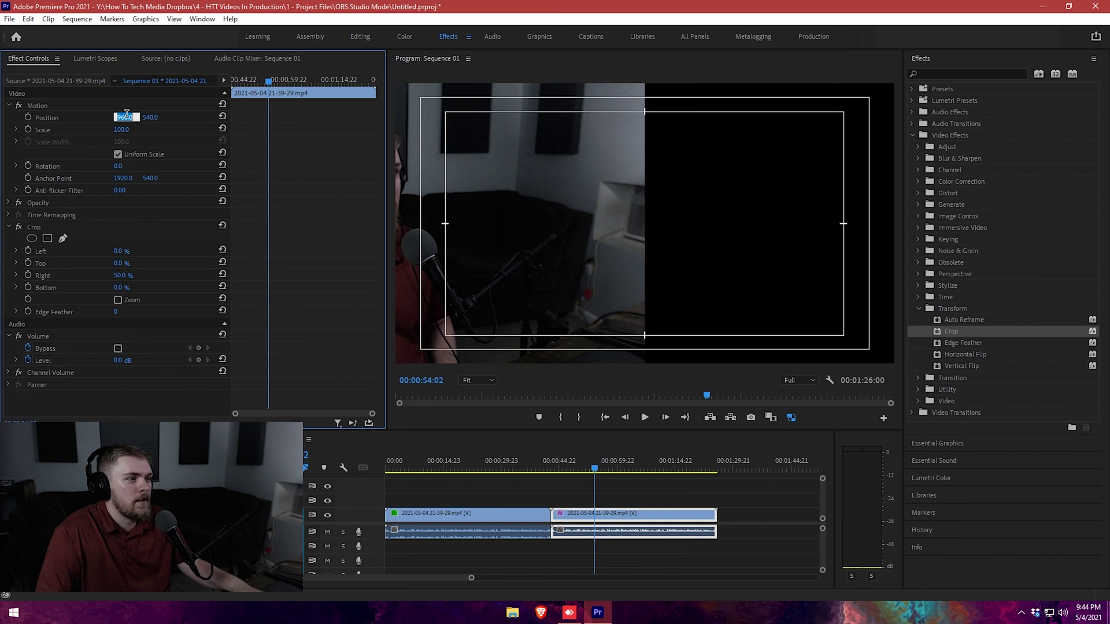
{"action": "type", "text": "1080"}
{"action": "key", "text": "Return"}
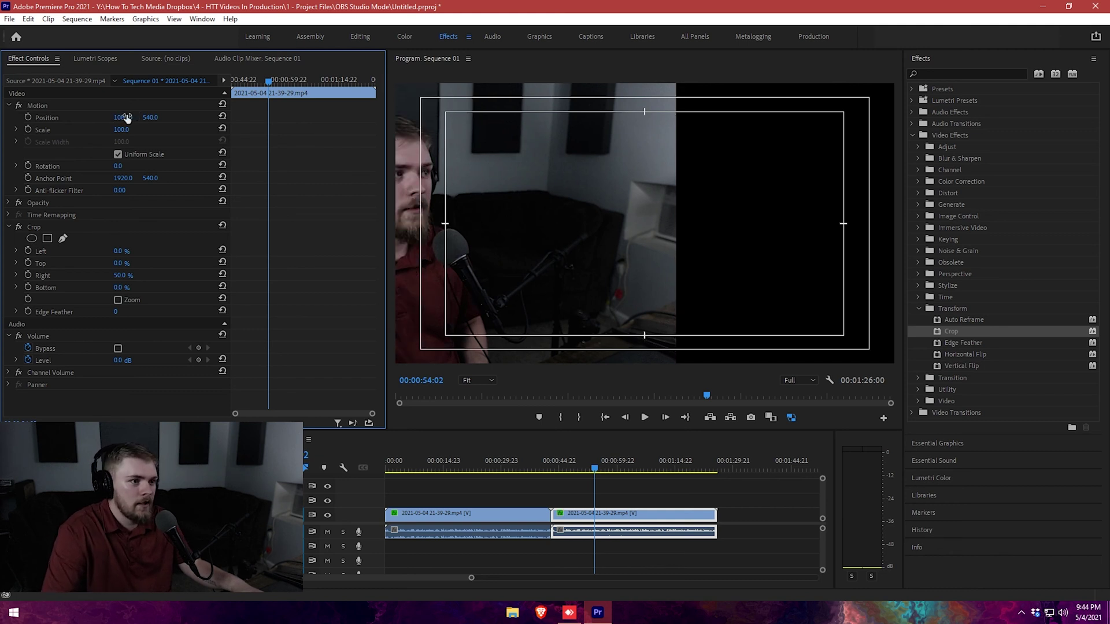
{"action": "left_click", "coordinate": [126, 115]}
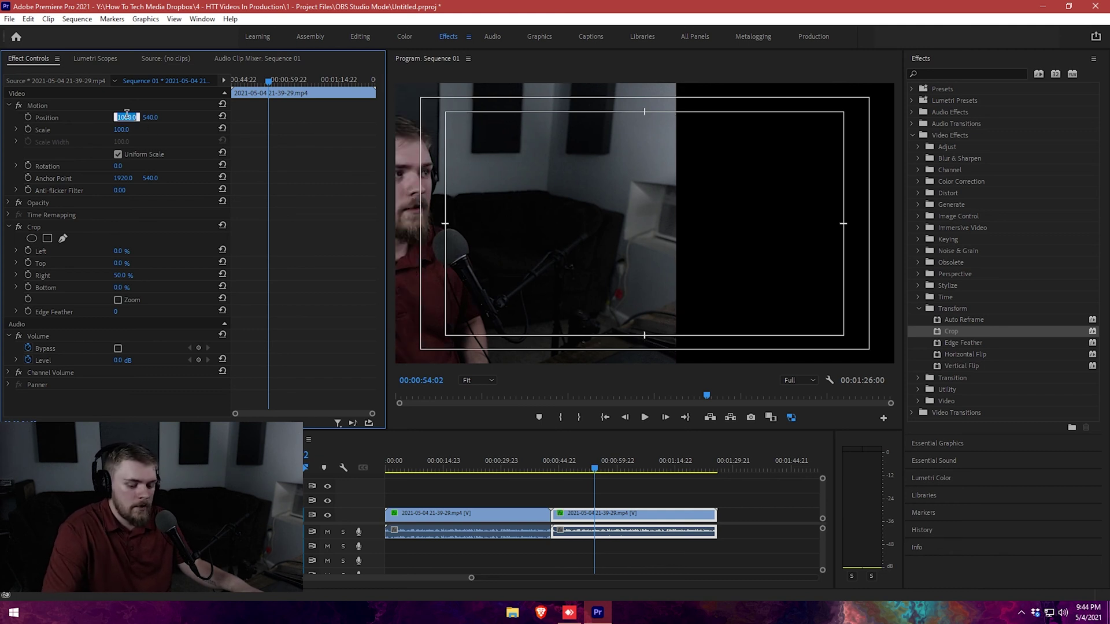
{"action": "type", "text": "1920"}
{"action": "key", "text": "Return"}
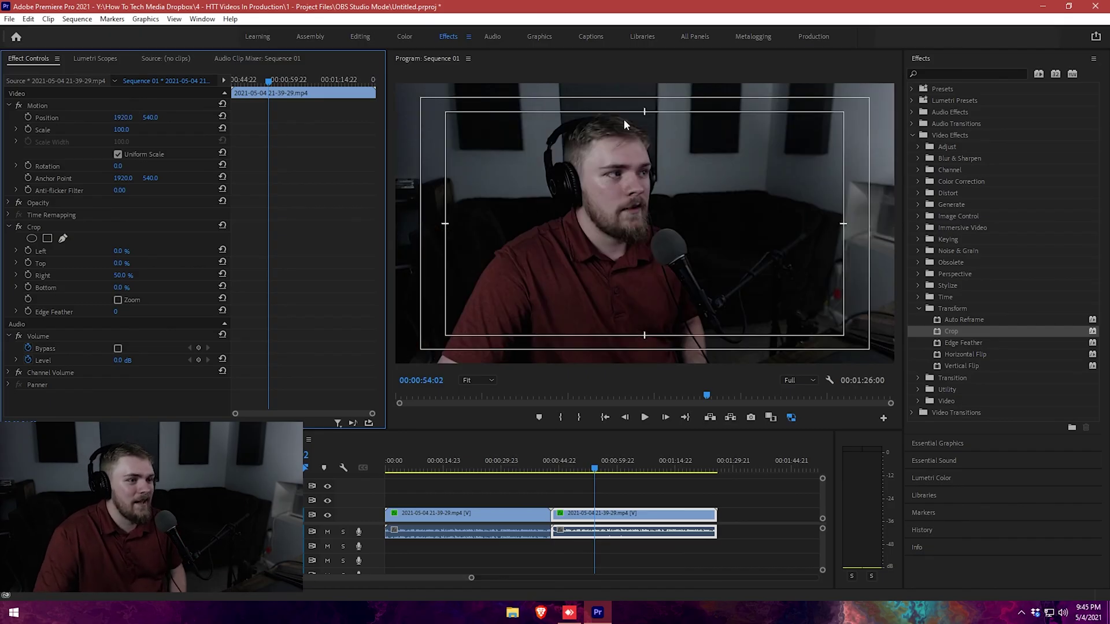
{"action": "left_click_drag", "start_coordinate": [569, 470], "coordinate": [694, 479]}
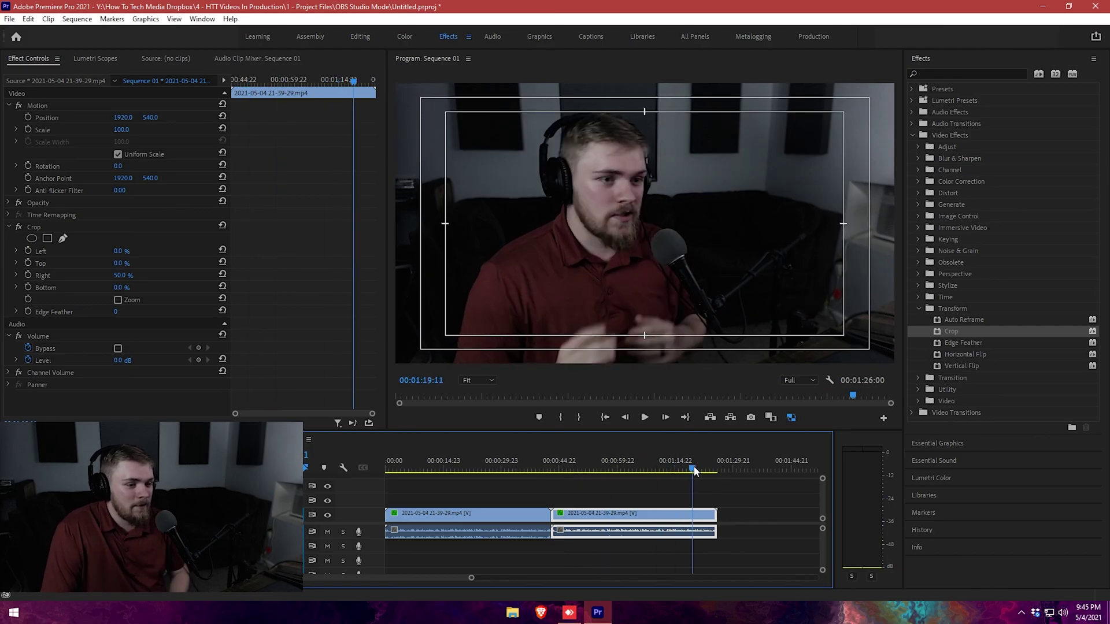
{"action": "left_click", "coordinate": [469, 465]}
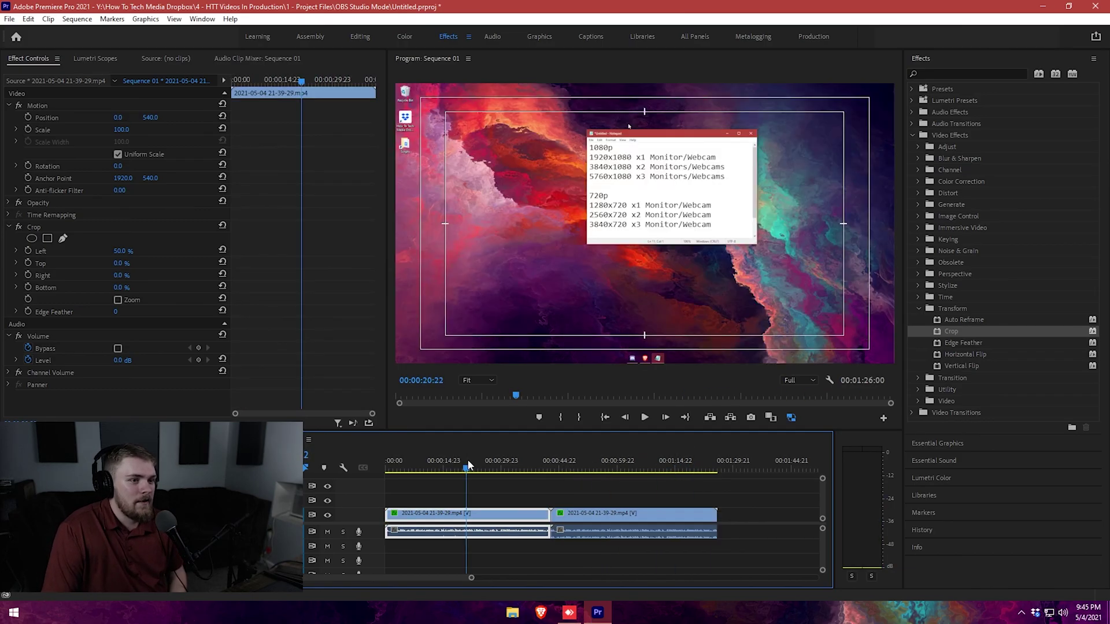
Unlink the webcam clip's video from its audio and delete the audio
{"action": "left_click", "coordinate": [580, 552]}
{"action": "left_click", "coordinate": [584, 535]}
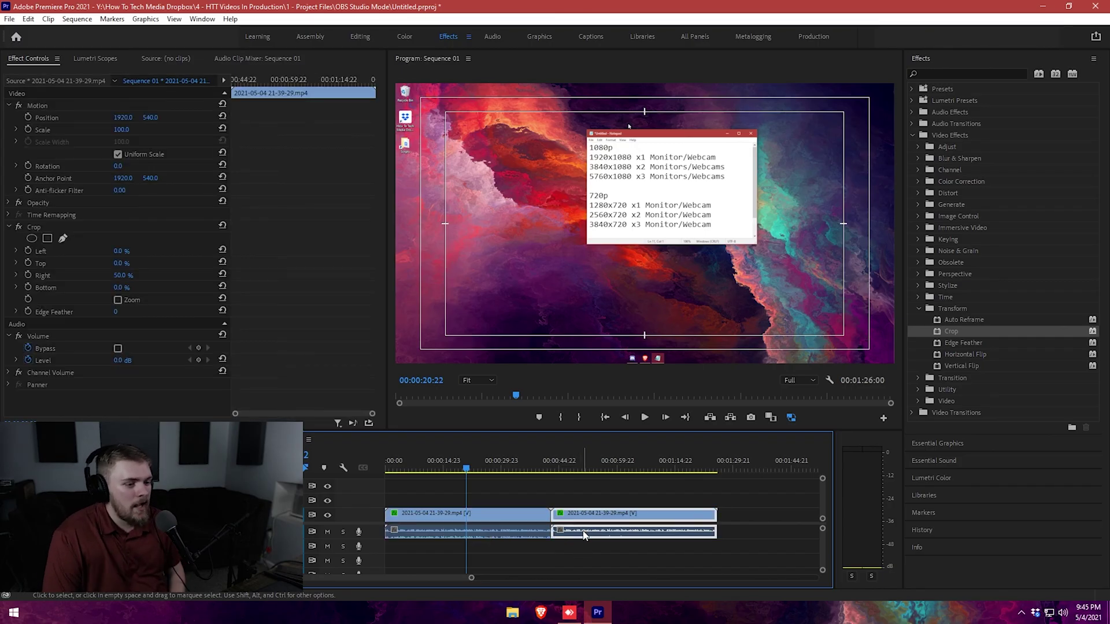
{"action": "right_click", "coordinate": [584, 533]}
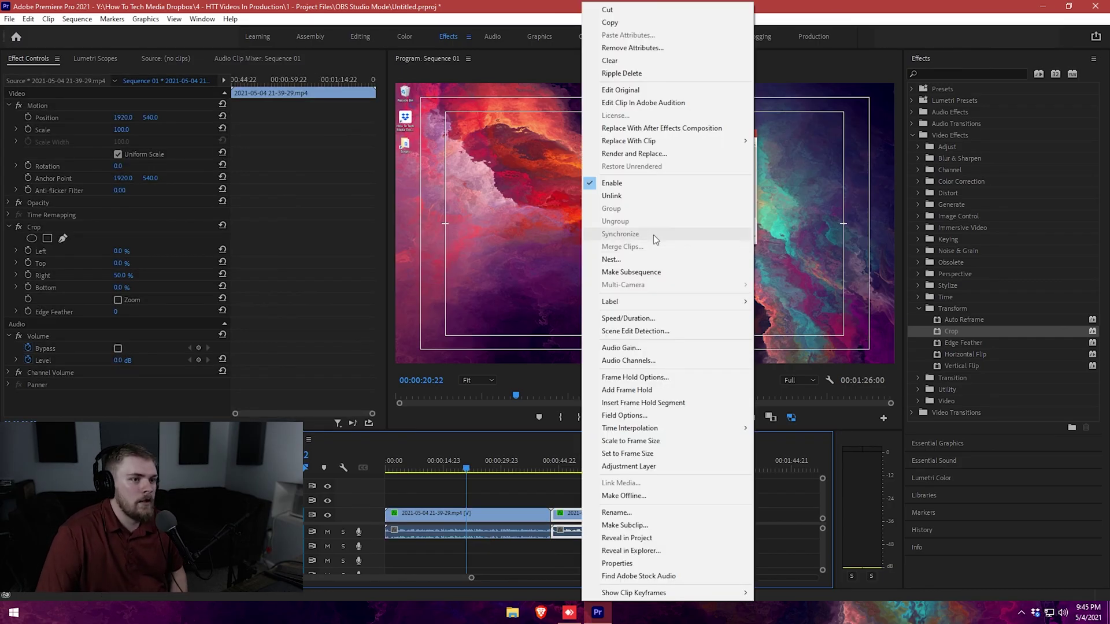
{"action": "left_click", "coordinate": [650, 199]}
{"action": "left_click", "coordinate": [609, 535]}
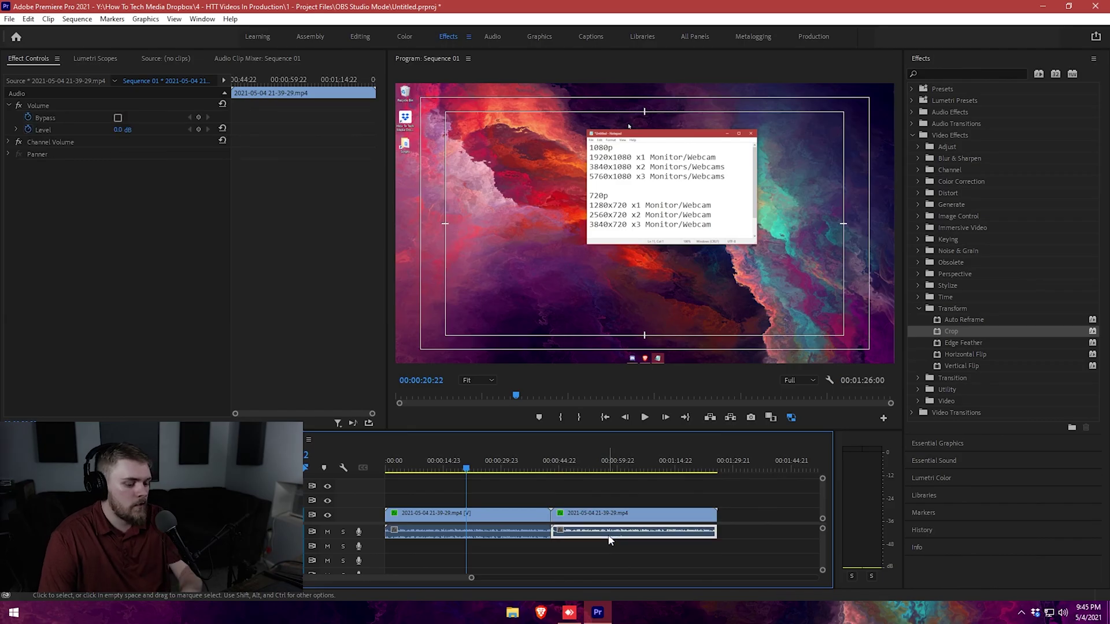
{"action": "key", "text": "Delete"}
Move the webcam video onto V2 at the sequence start, undoing a trial resize and reposition
{"action": "left_click_drag", "start_coordinate": [618, 519], "coordinate": [446, 501]}
{"action": "left_click", "coordinate": [575, 218]}
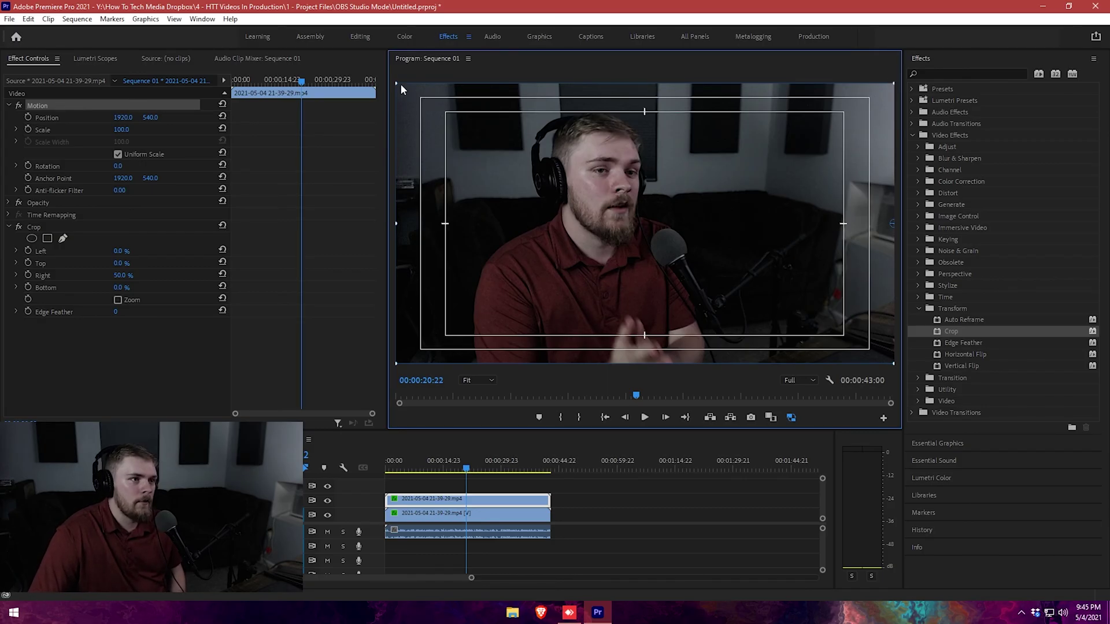
{"action": "left_click_drag", "start_coordinate": [507, 147], "coordinate": [561, 175]}
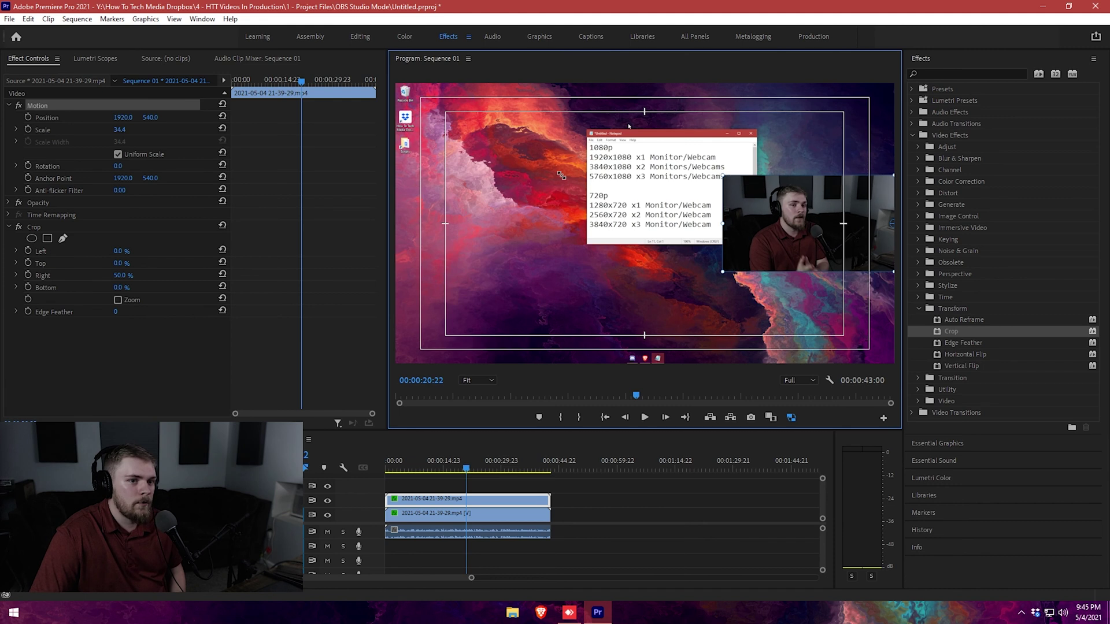
{"action": "left_click_drag", "start_coordinate": [502, 272], "coordinate": [523, 299]}
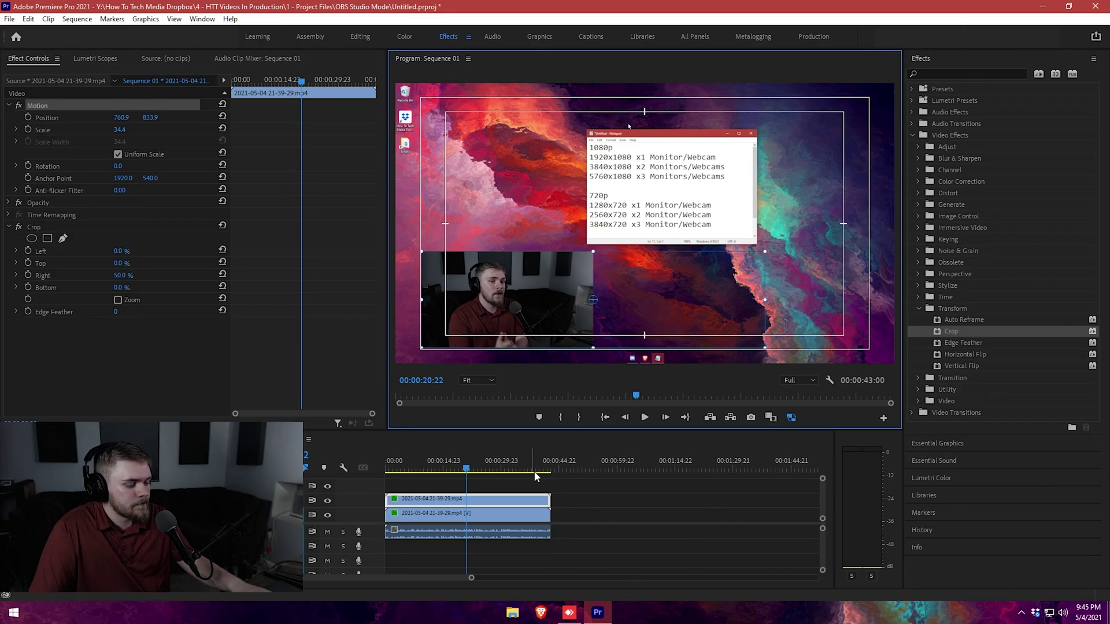
{"action": "key", "text": "ctrl+z"}
{"action": "key", "text": "ctrl+z"}
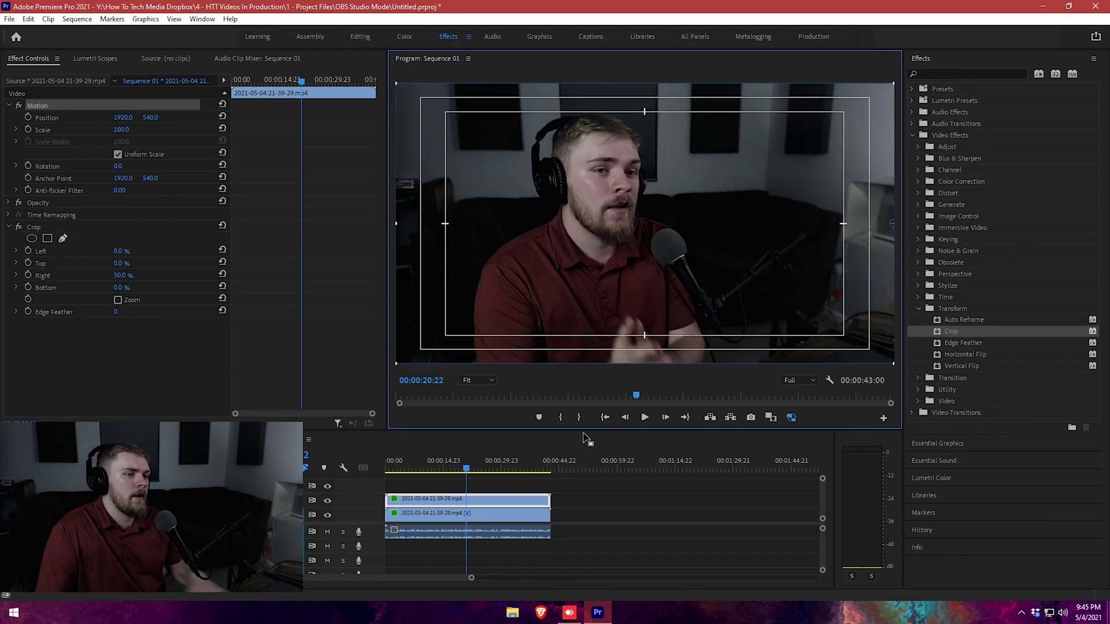
Split the V2 webcam clip, delete its middle piece, and scrub to confirm the desktop shows through
{"action": "mouse_move", "coordinate": [405, 457]}
{"action": "left_mouse_down"}
{"action": "mouse_move", "coordinate": [380, 461]}
{"action": "mouse_move", "coordinate": [406, 477]}
{"action": "left_mouse_up"}
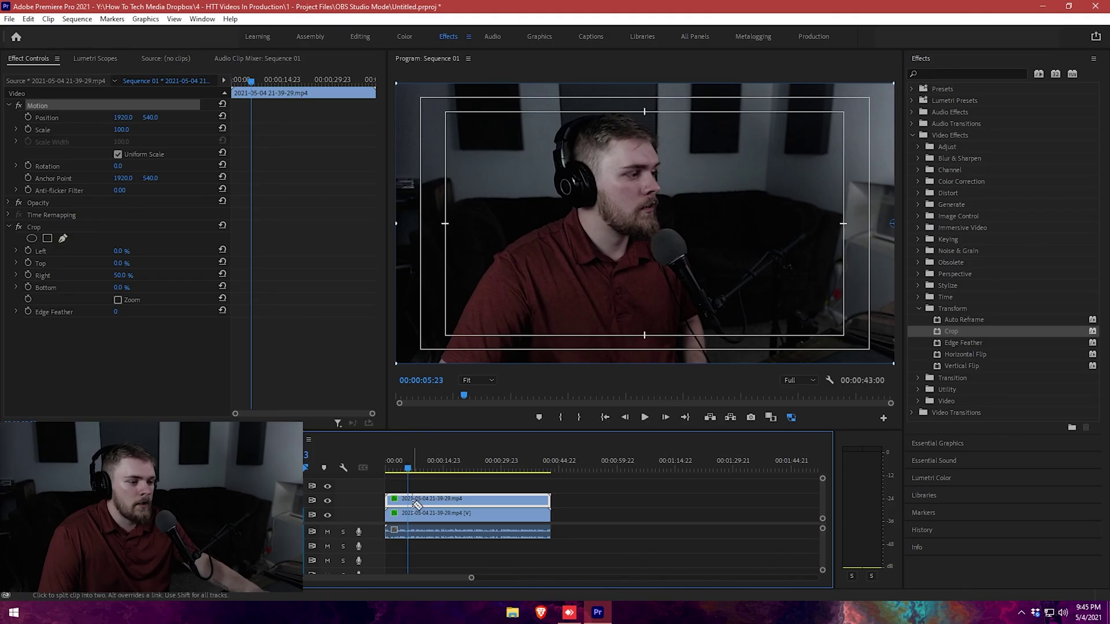
{"action": "left_click", "coordinate": [413, 502]}
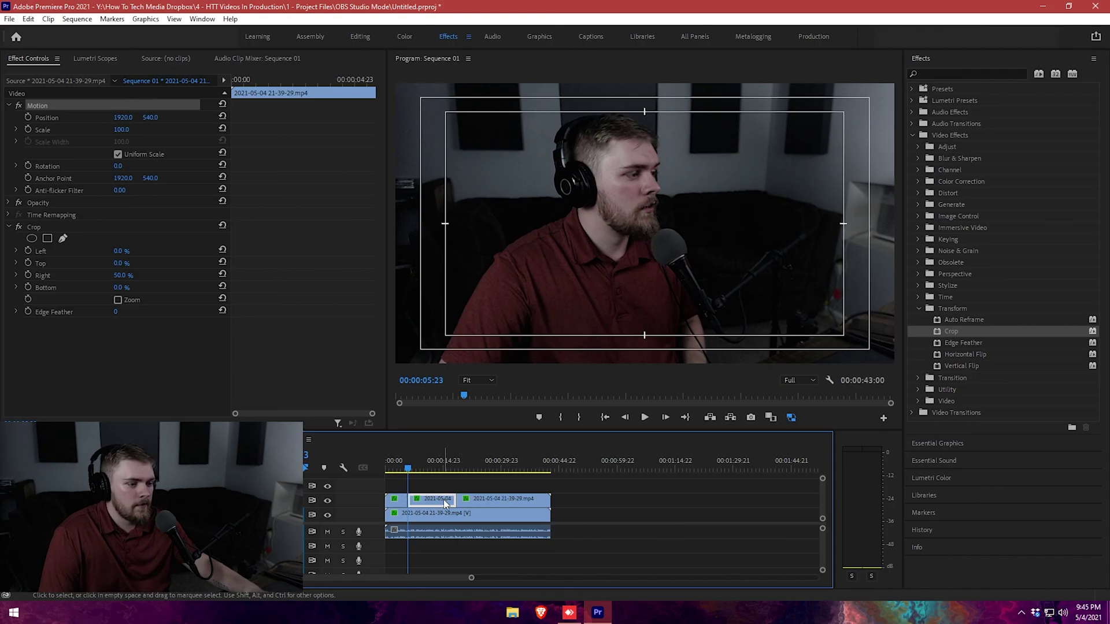
{"action": "key", "text": "Delete"}
{"action": "left_click", "coordinate": [389, 470]}
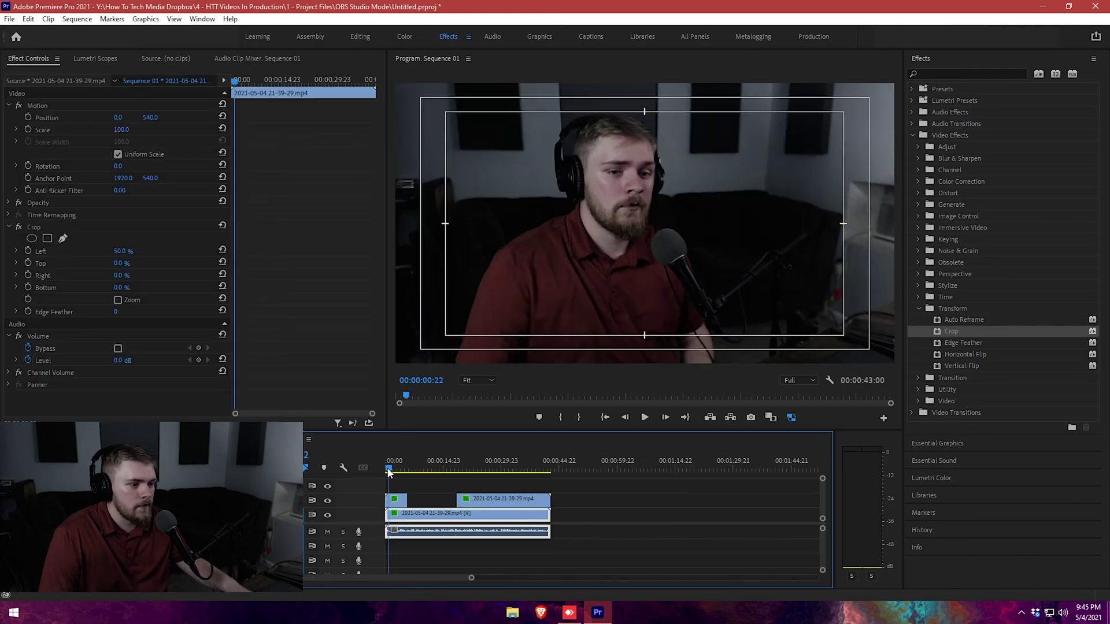
{"action": "left_click_drag", "start_coordinate": [389, 470], "coordinate": [531, 471]}
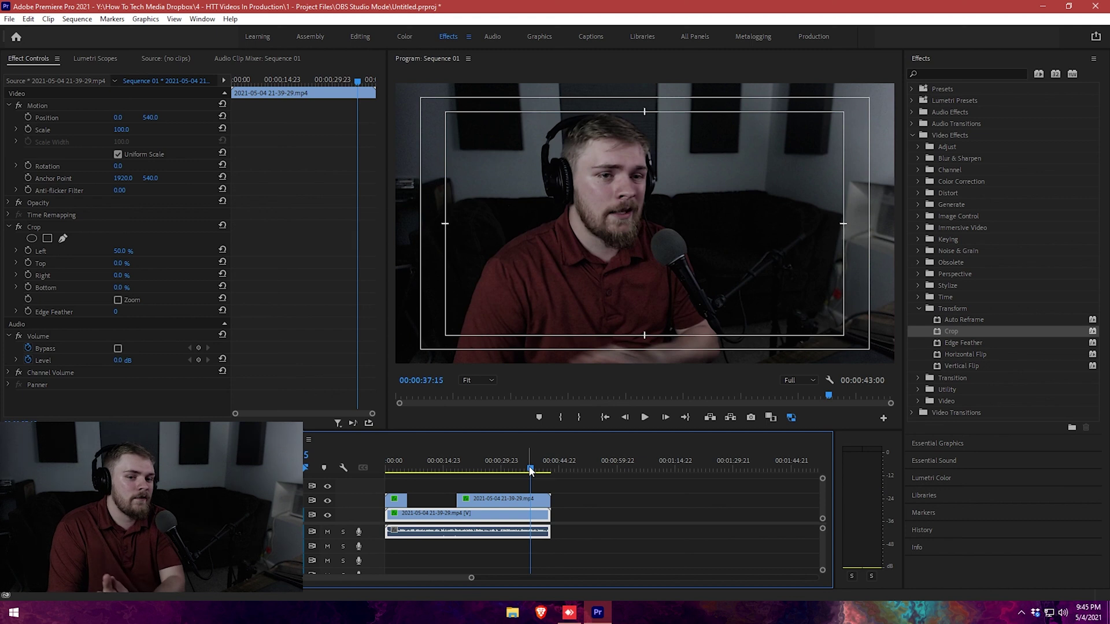